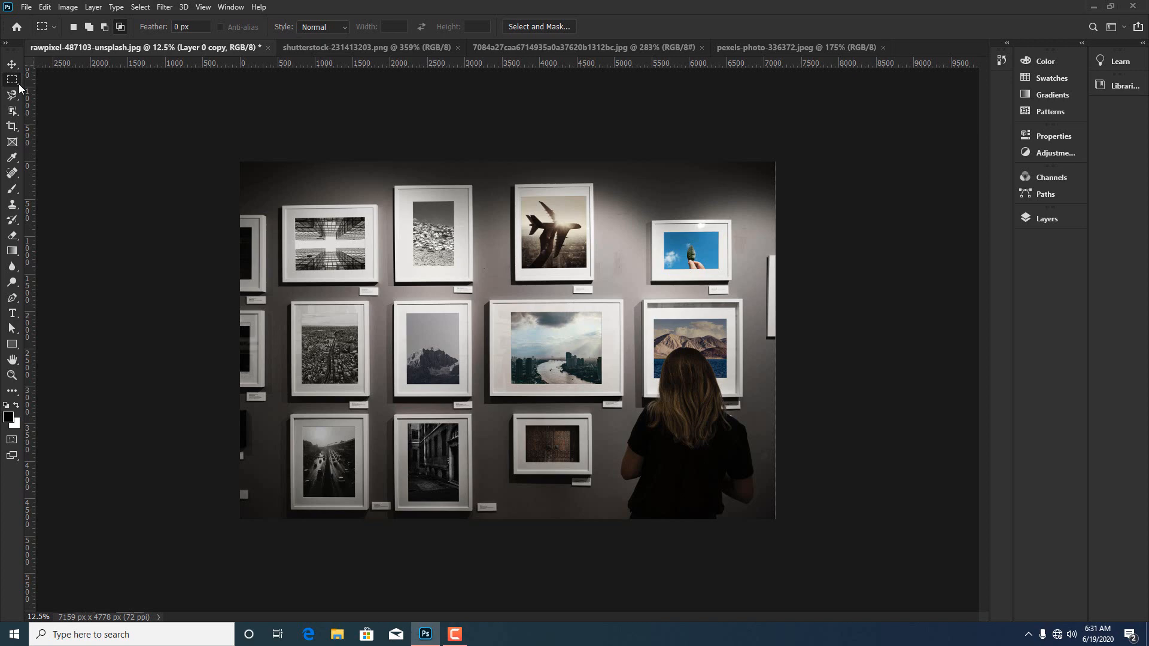
right_click(15, 80)
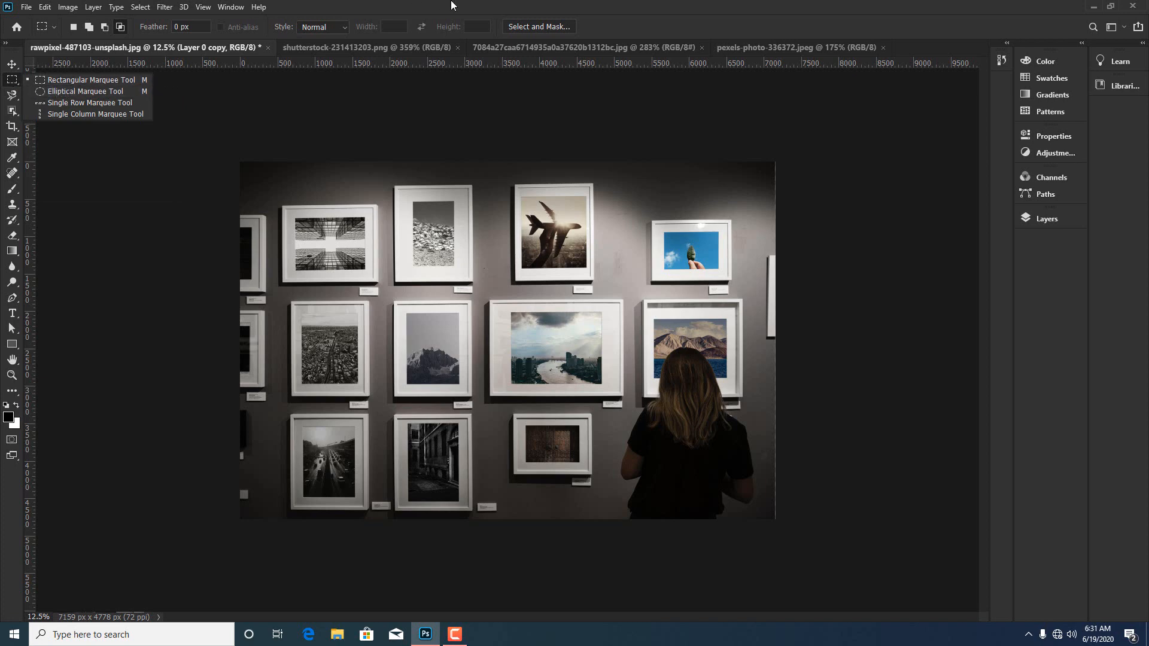
click(110, 81)
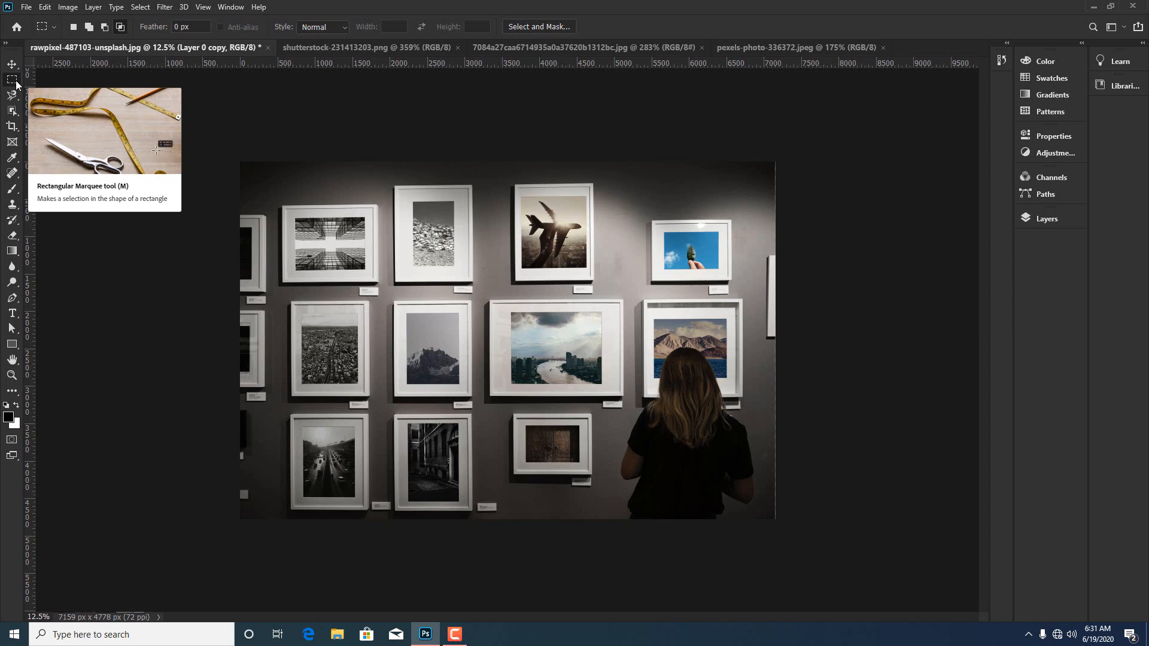
click(16, 84)
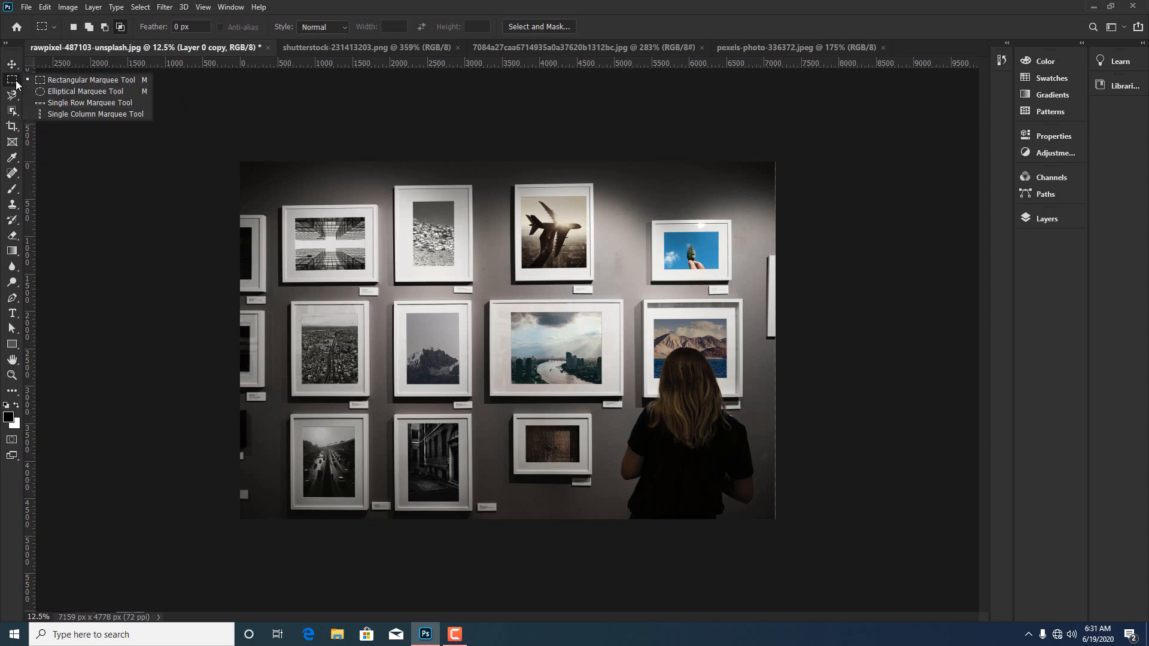
click(395, 3)
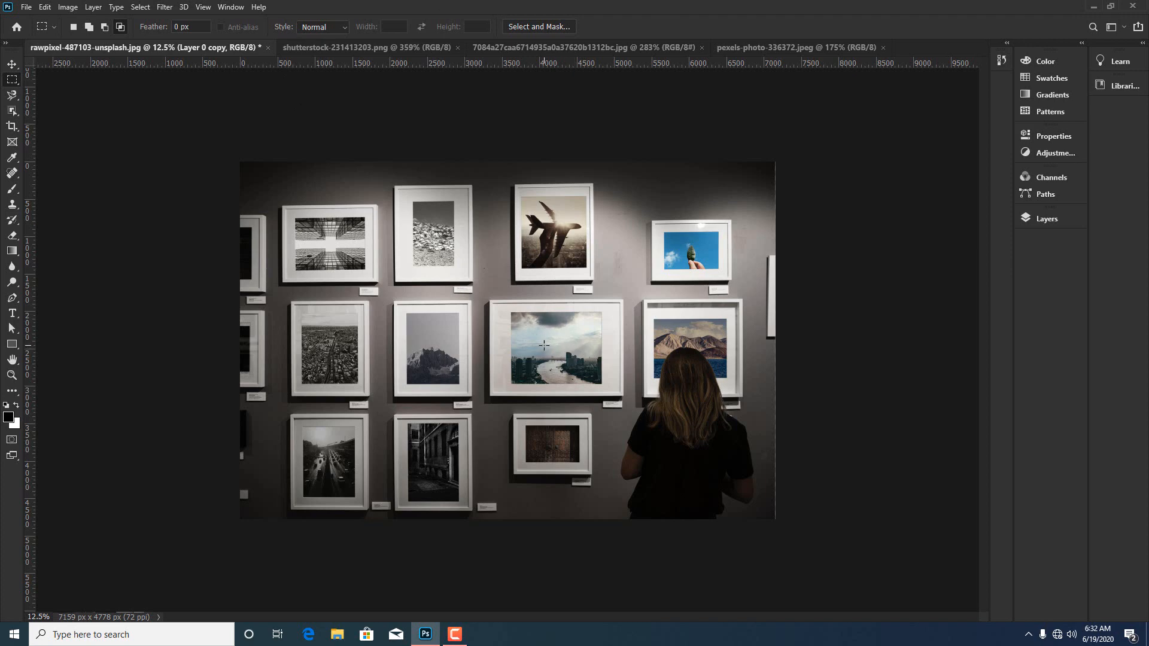
- Select the cloudy cityscape picture inside the large middle frame with the Rectangular Marquee tool
click(11, 375)
click(568, 356)
click(567, 355)
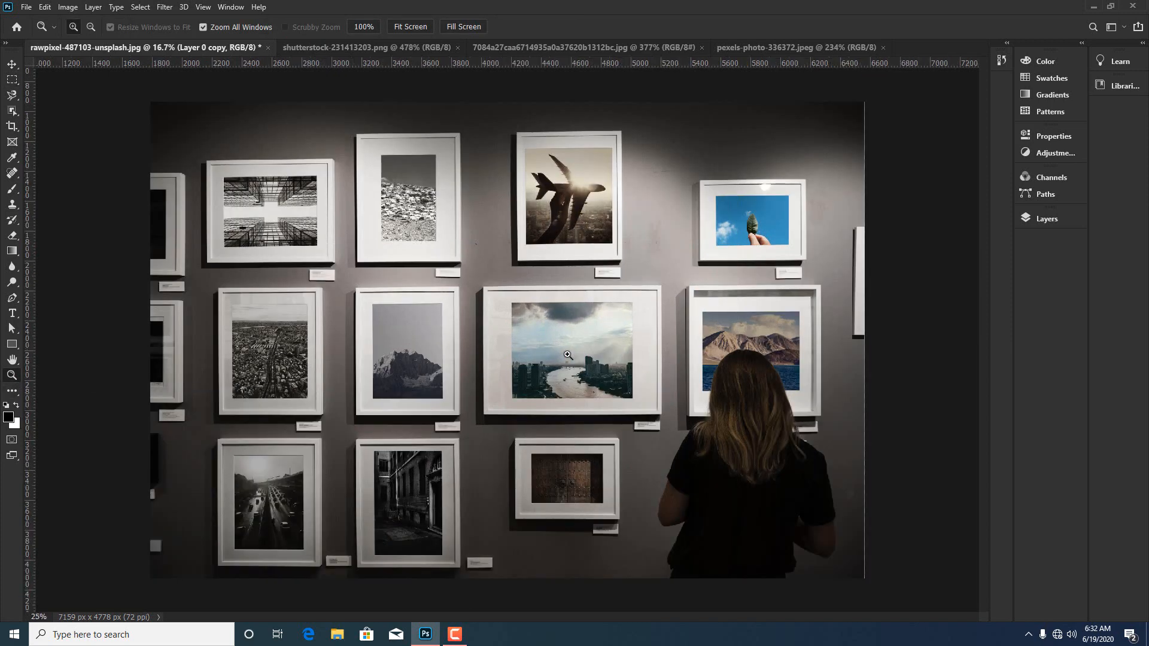
click(568, 355)
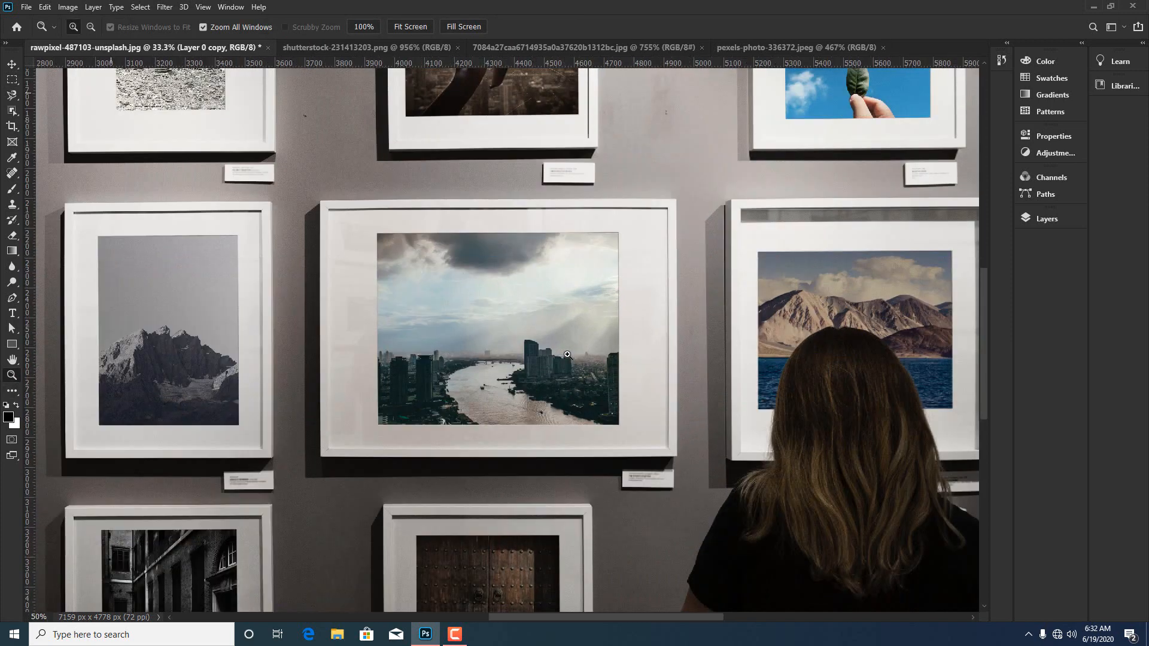
click(568, 355)
click(12, 81)
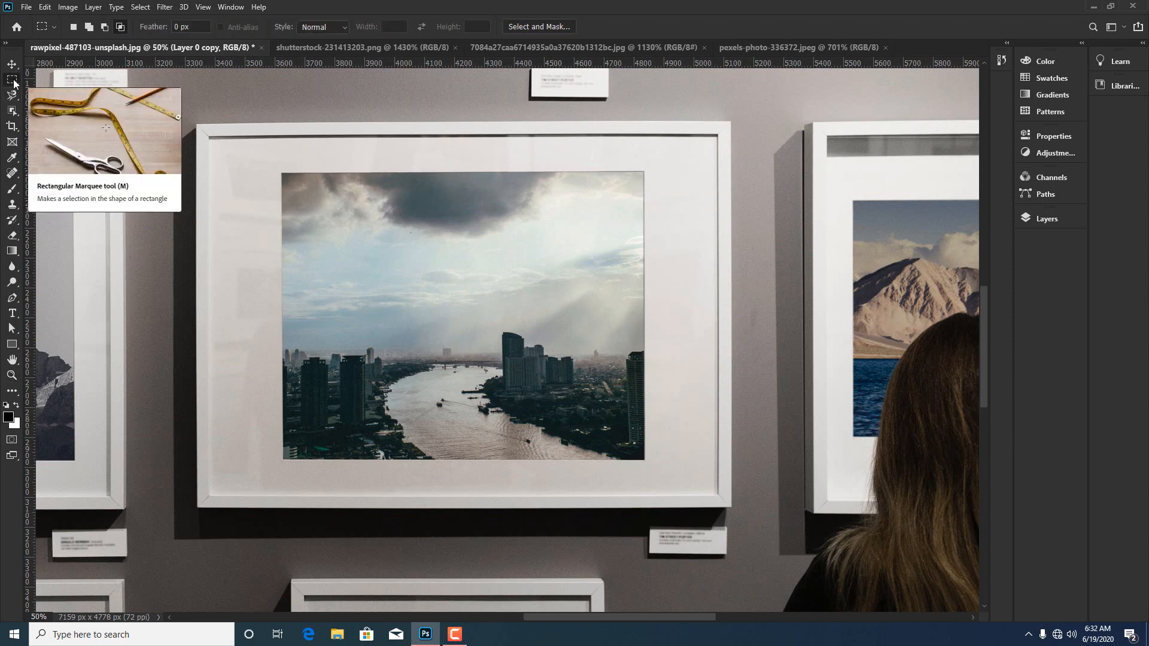
right_click(13, 84)
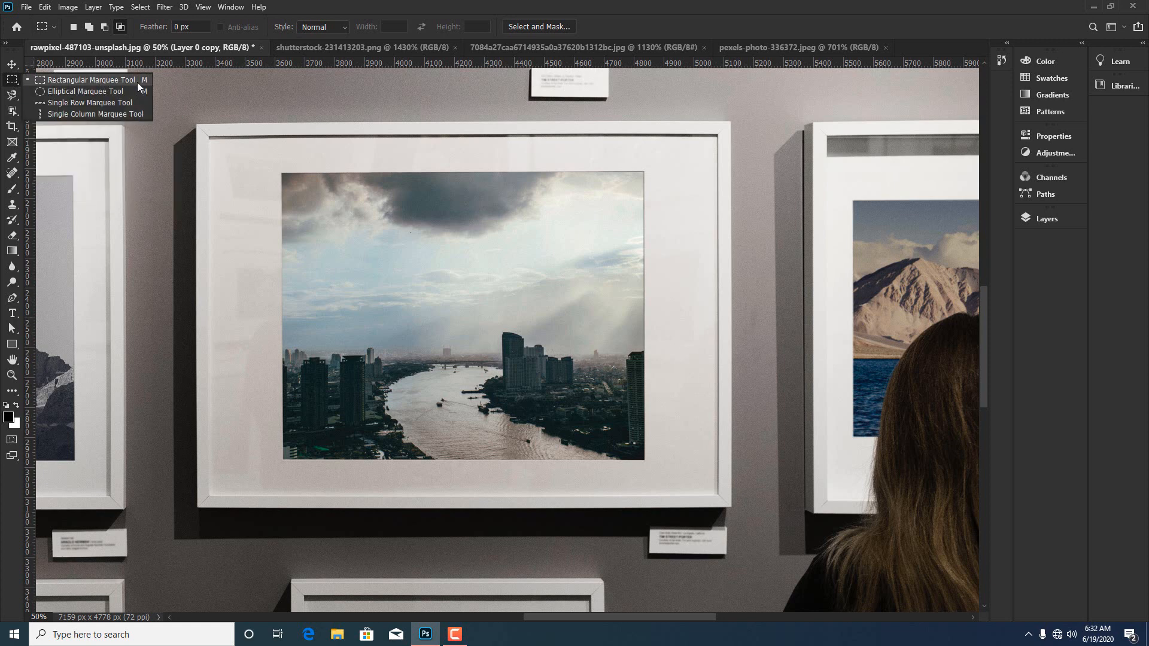
click(60, 79)
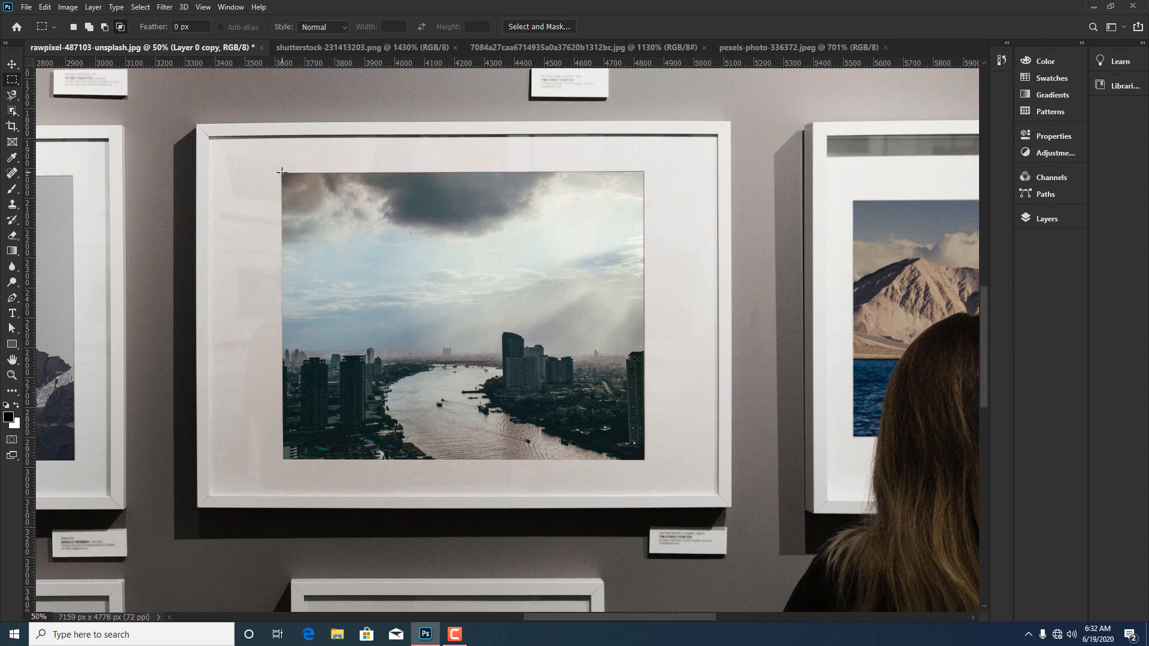
drag(282, 172, 642, 458)
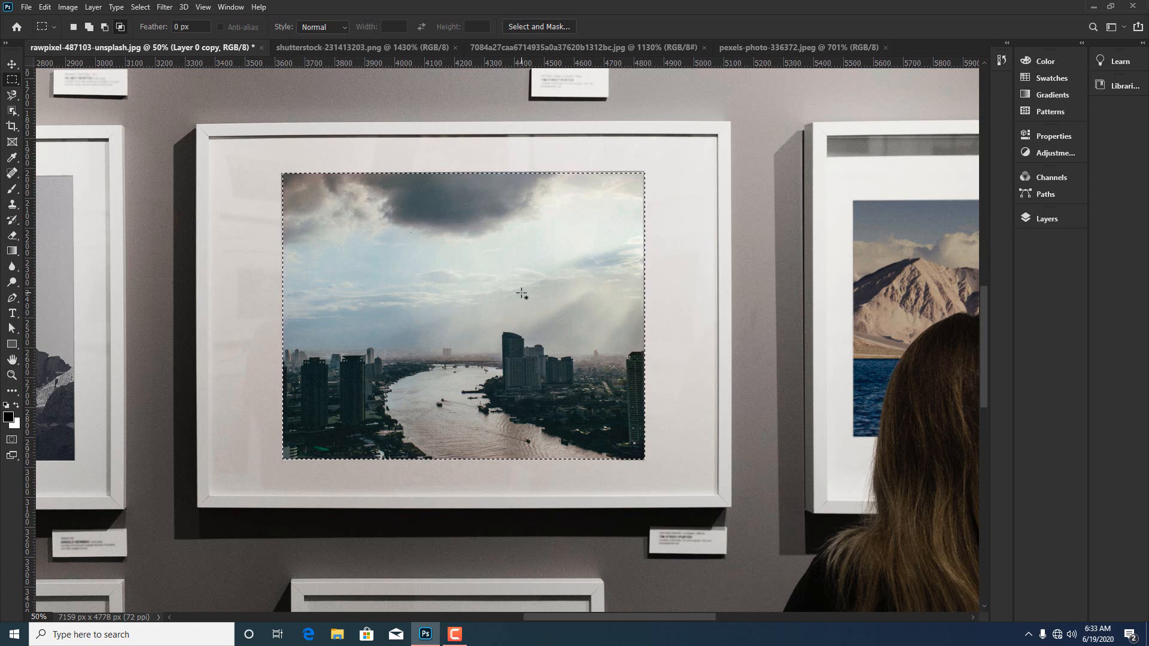
- Add a Color Balance adjustment layer for the selected cityscape, with the midtones' Cyan–Red value at +100
click(1047, 221)
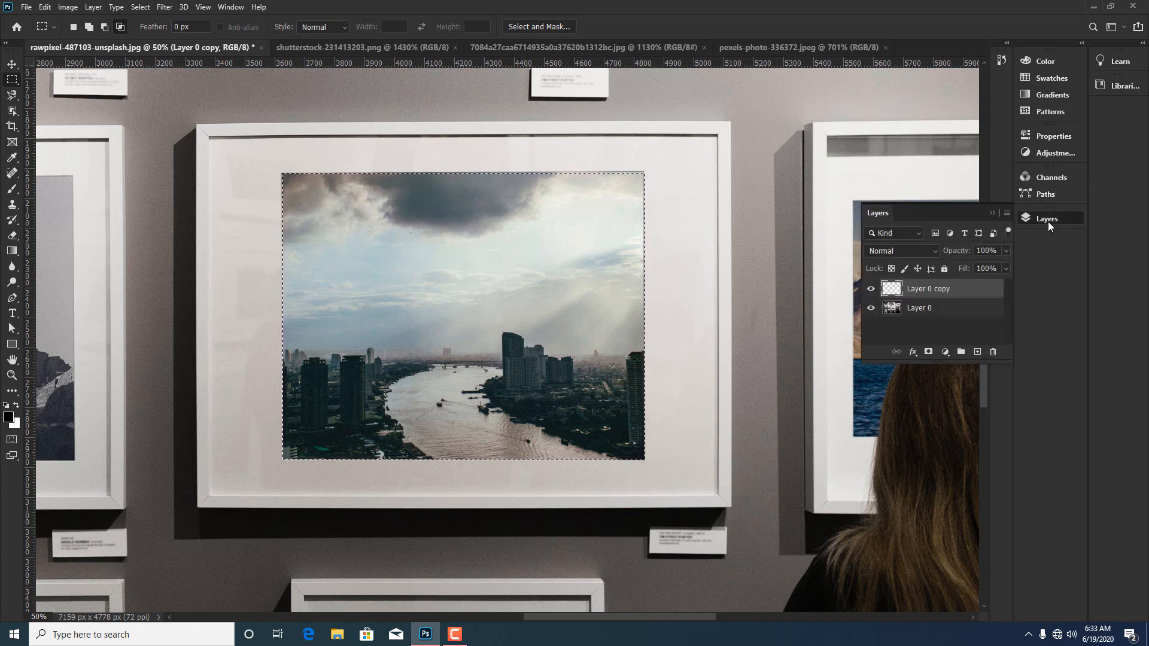
click(945, 353)
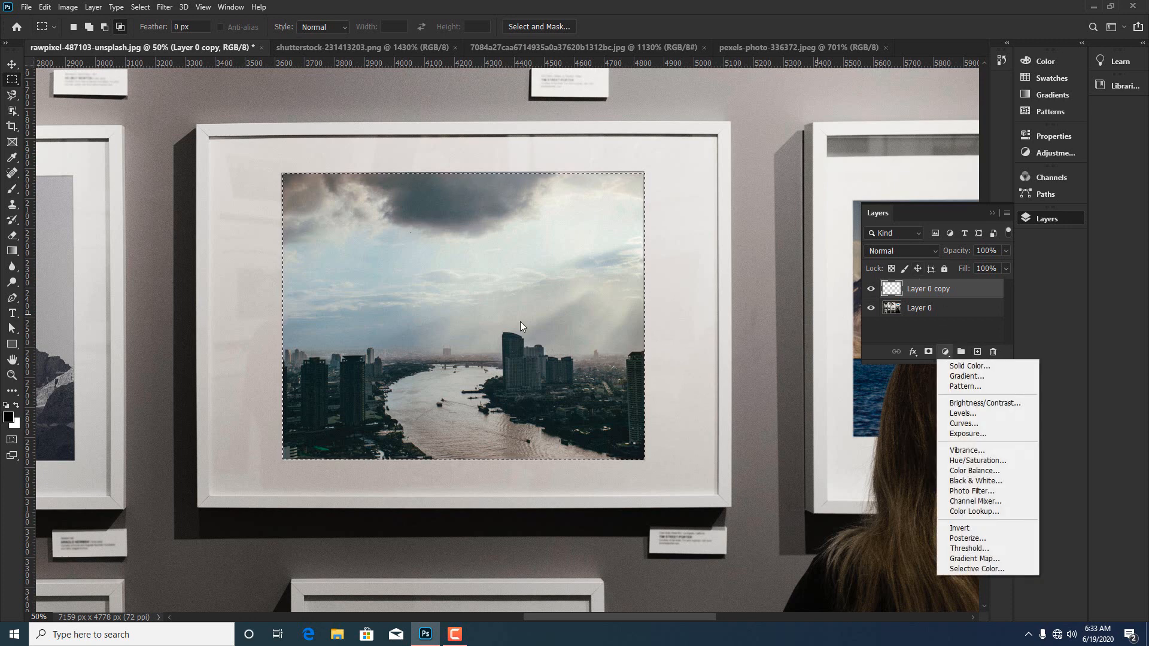
click(977, 472)
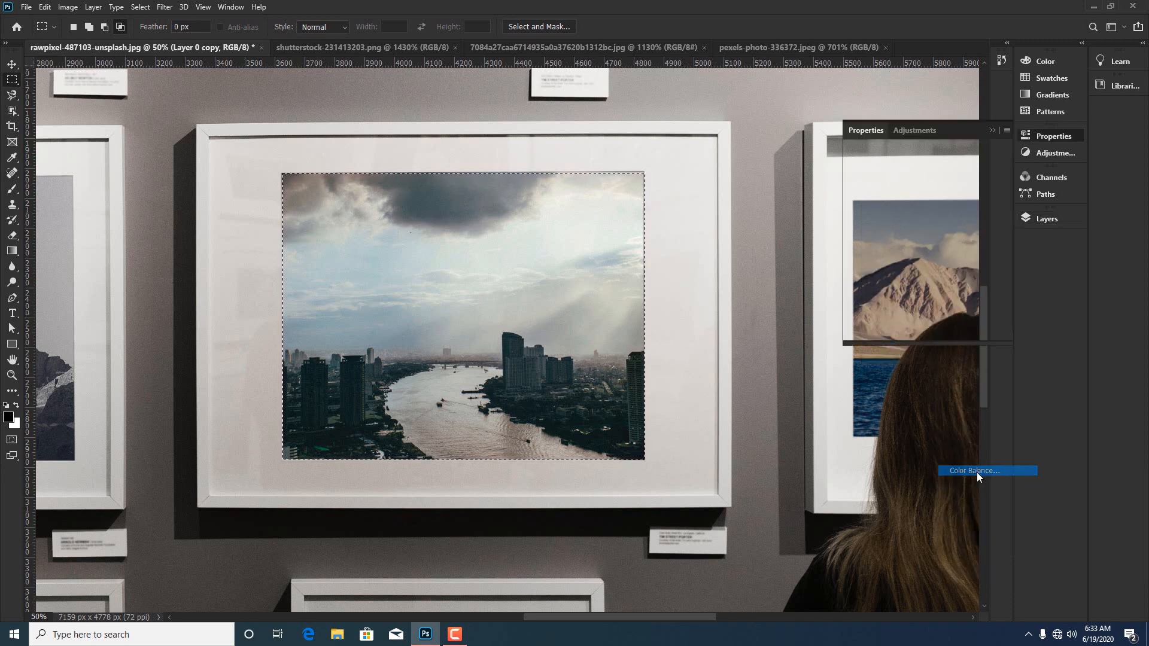
drag(908, 201, 964, 197)
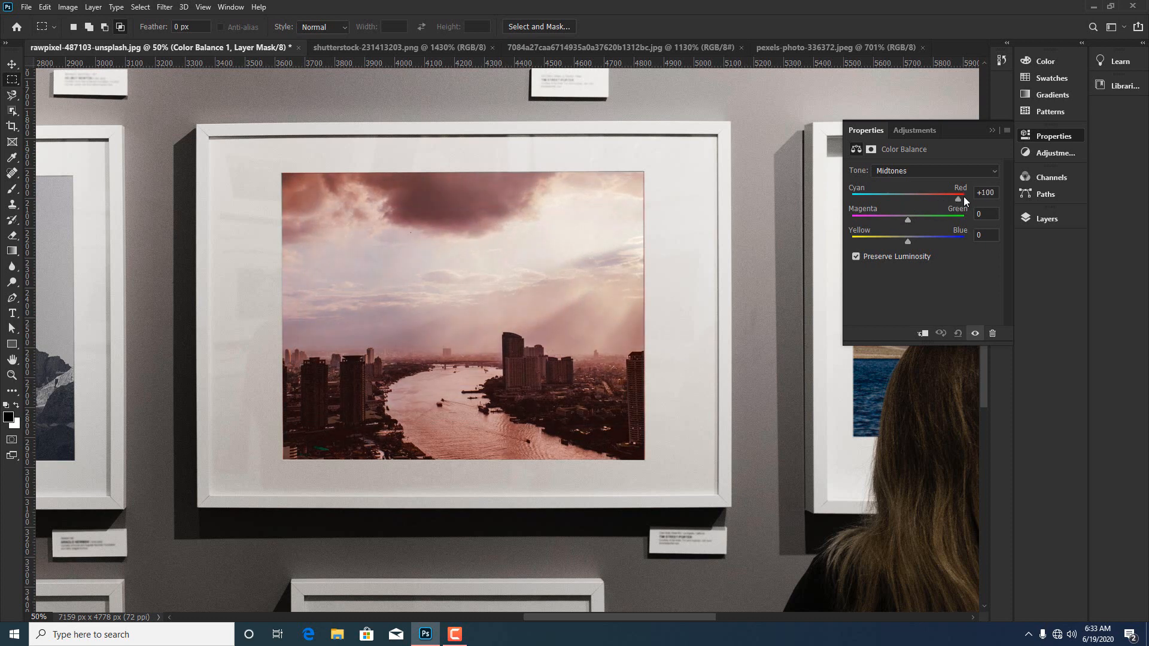
click(965, 198)
click(992, 130)
- Delete the Color Balance adjustment layer and the Layer 0 copy layer
click(1048, 218)
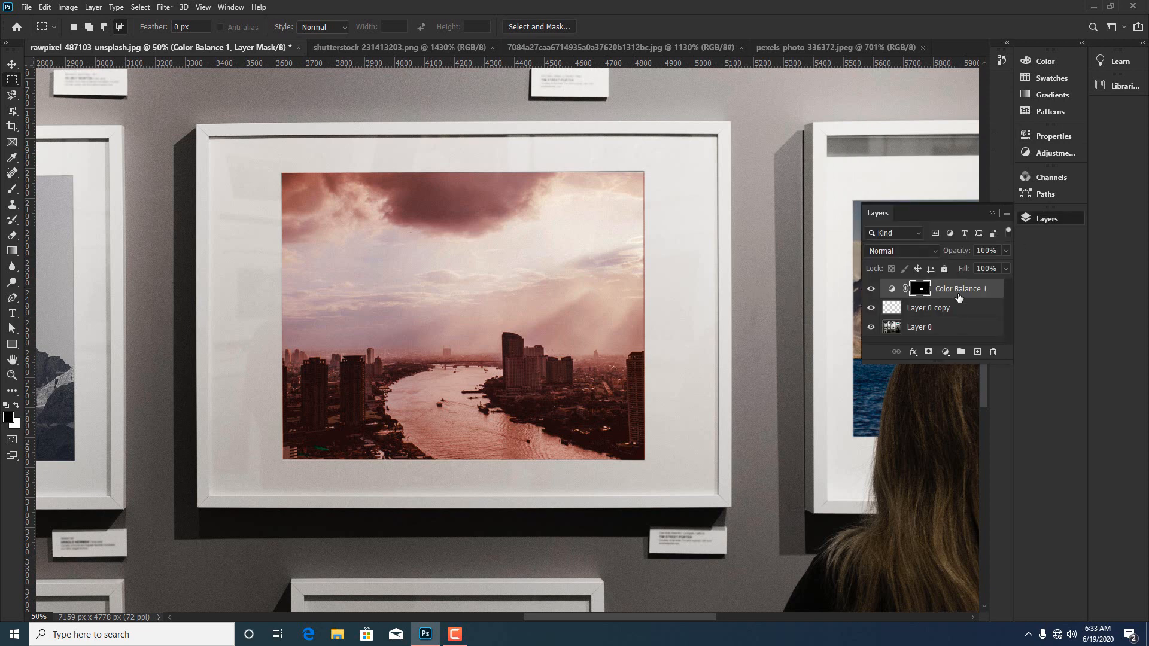
drag(982, 291, 993, 353)
drag(972, 294, 993, 352)
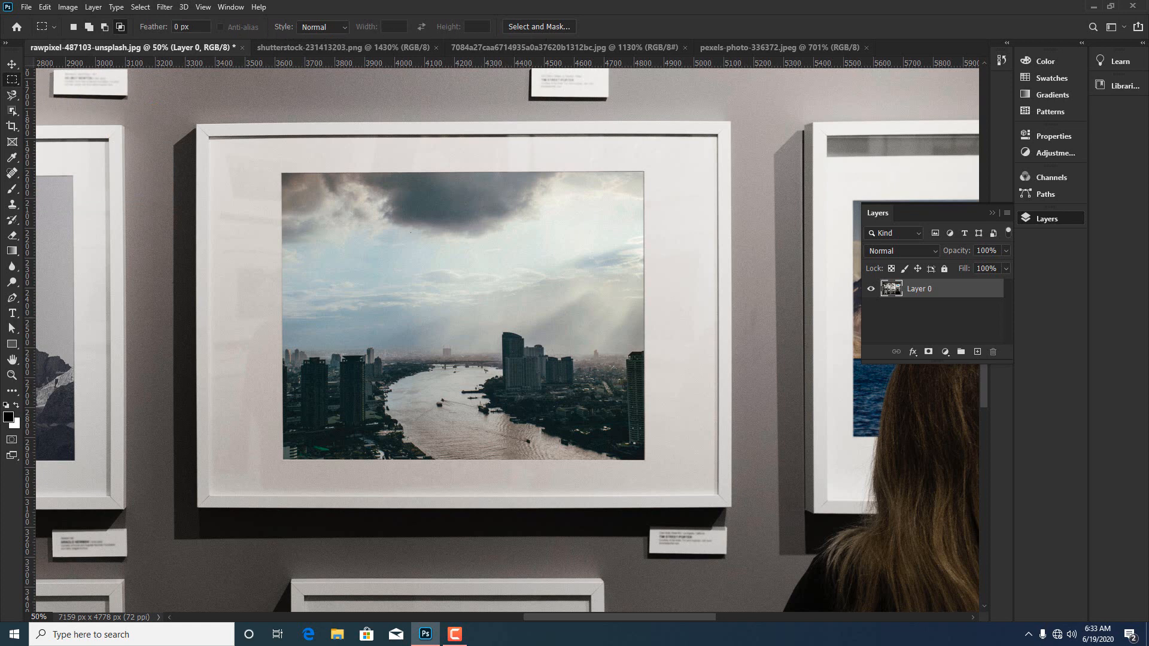
- Outline the rocky-ground, airplane, cityscape and leaf frames one after another with rectangular marquees in New Selection mode
click(12, 82)
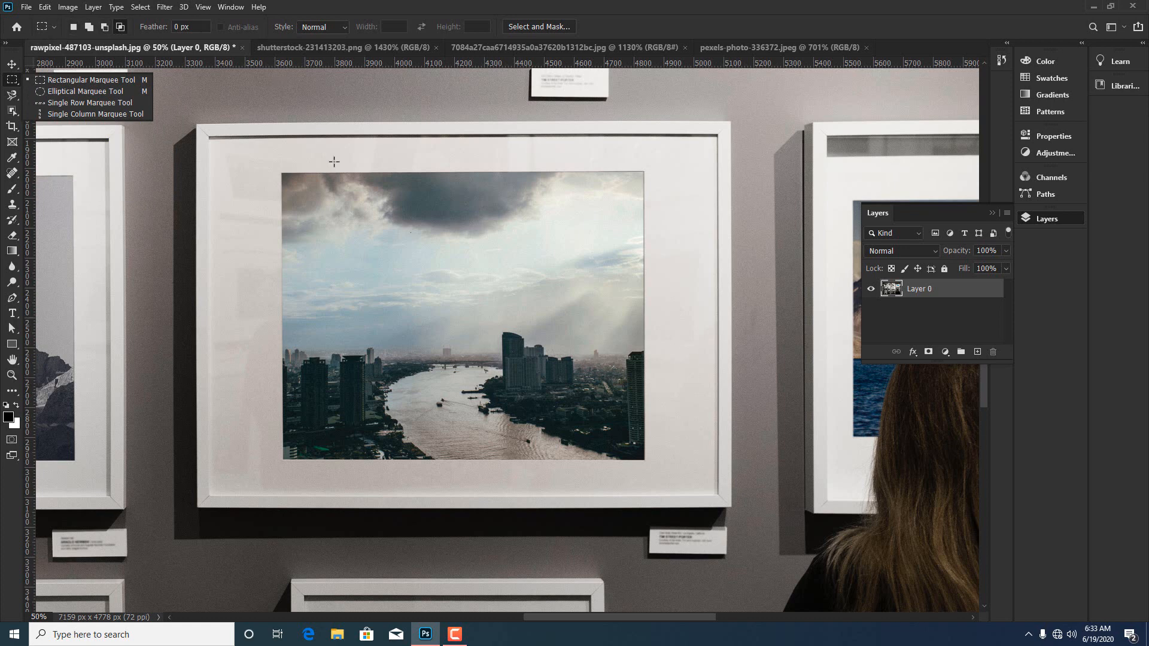
key(ctrl+minus)
key(ctrl+minus)
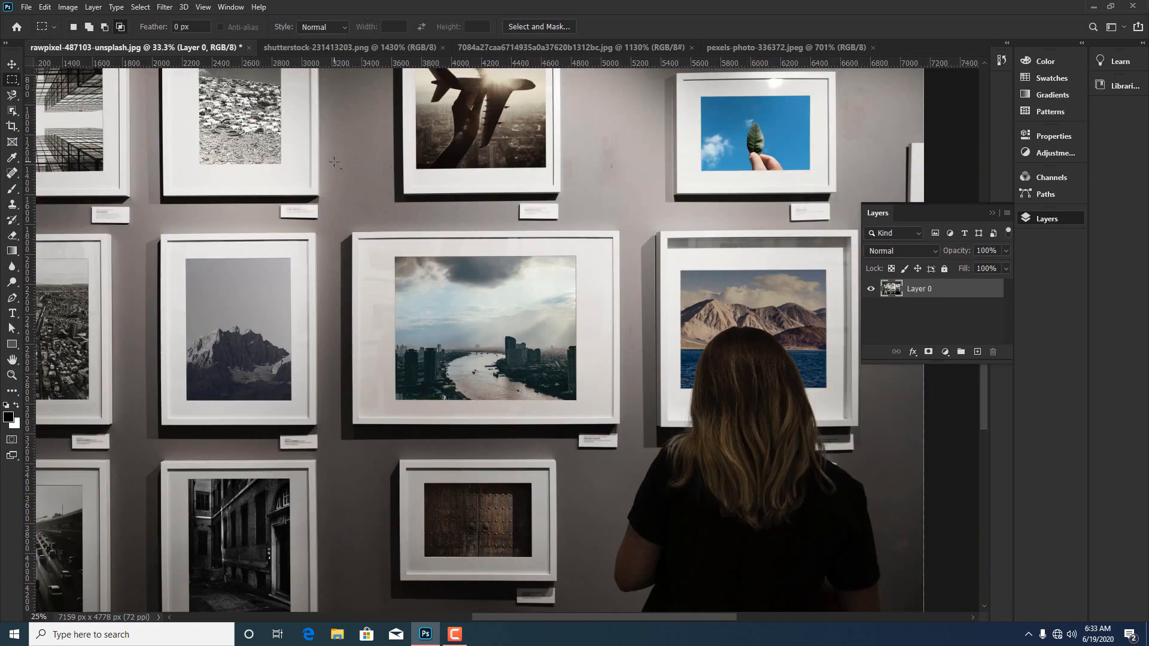
key(ctrl+minus)
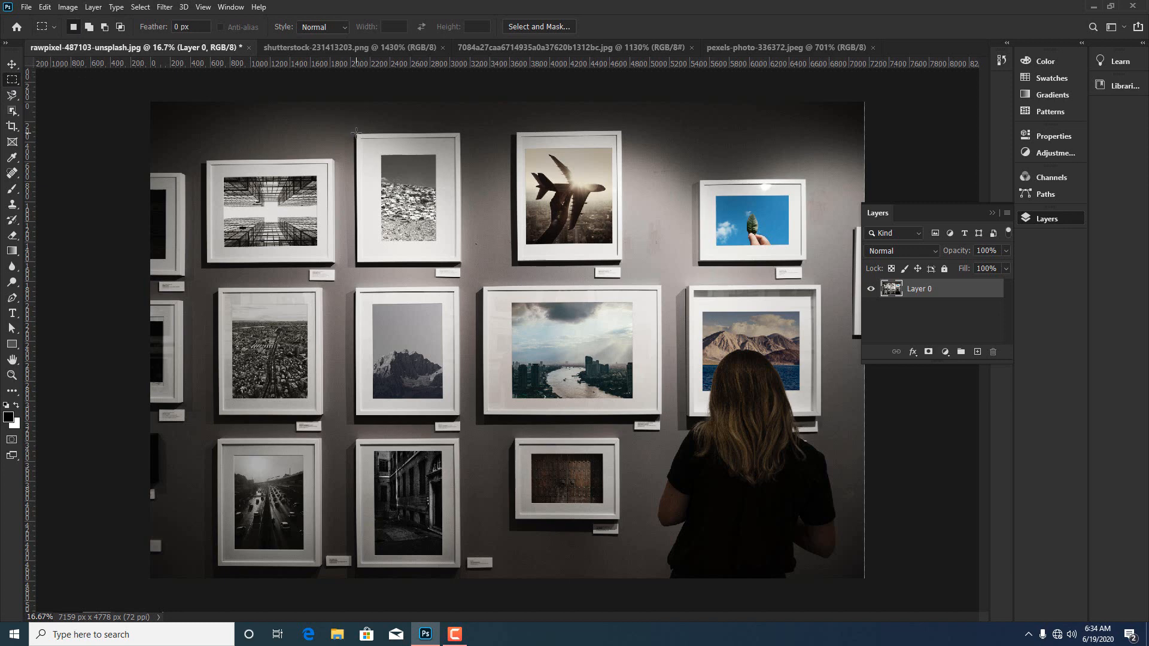
drag(356, 133, 461, 262)
drag(517, 132, 621, 262)
drag(481, 288, 664, 422)
drag(700, 181, 807, 266)
- Select the airplane picture, and add the rocky-ground, leaf, cityscape and mountain pictures plus the area around the airplane frame to the selection
click(525, 149)
drag(569, 201, 611, 244)
click(89, 27)
drag(381, 156, 437, 244)
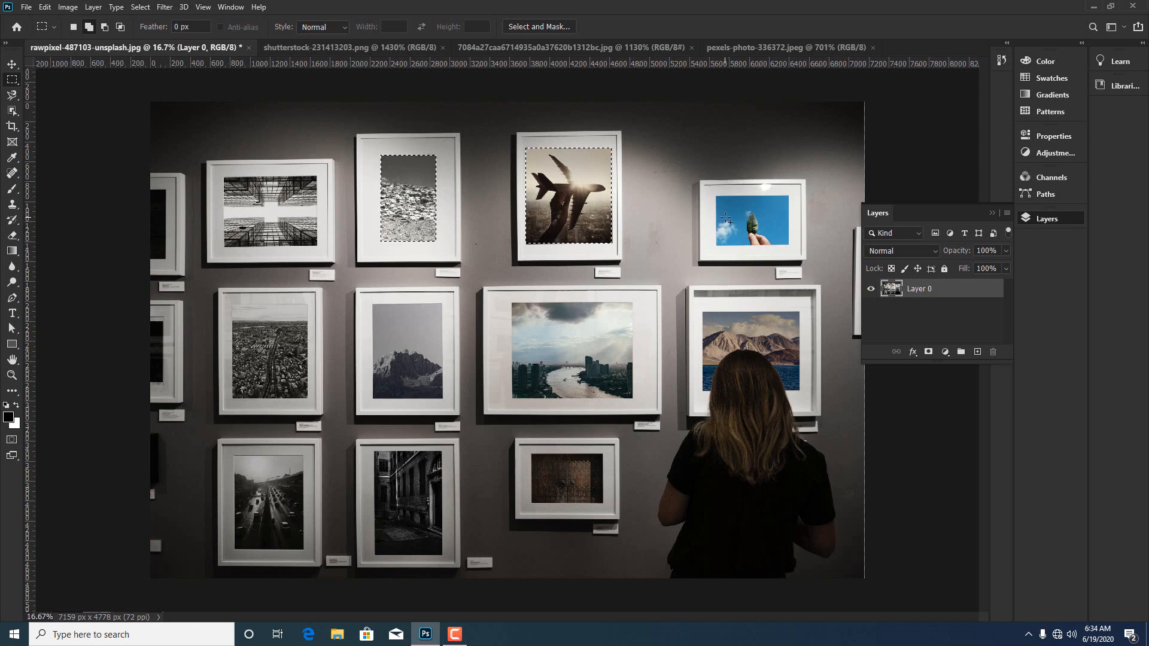
drag(717, 196, 788, 247)
drag(510, 302, 634, 402)
drag(371, 307, 442, 399)
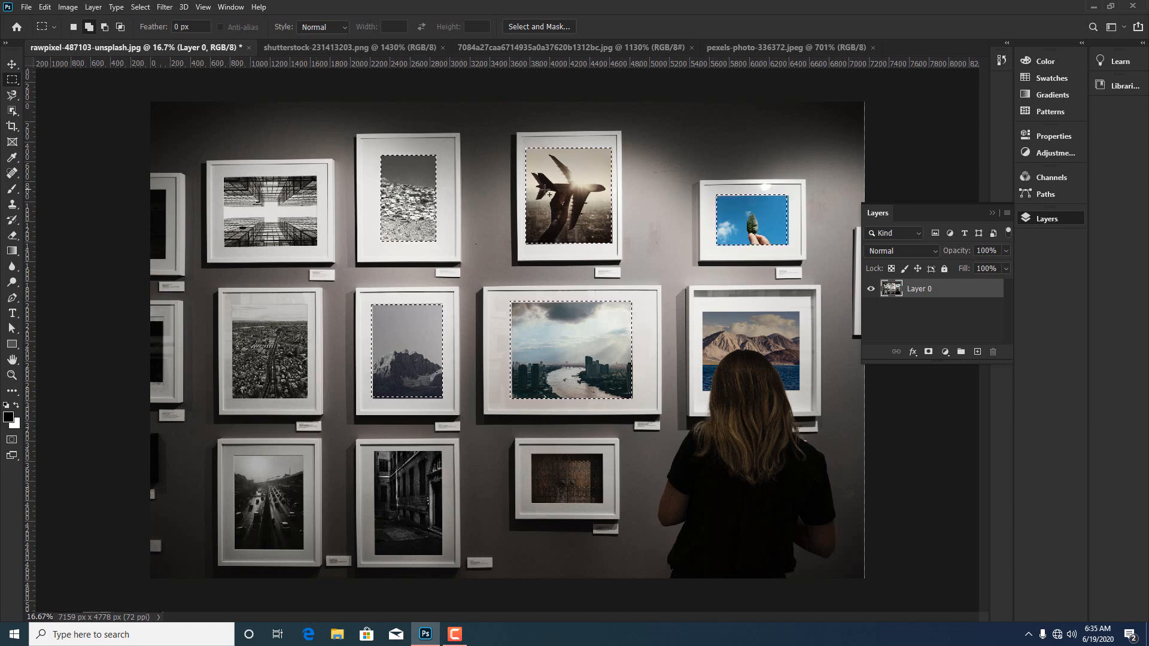
drag(505, 123, 632, 236)
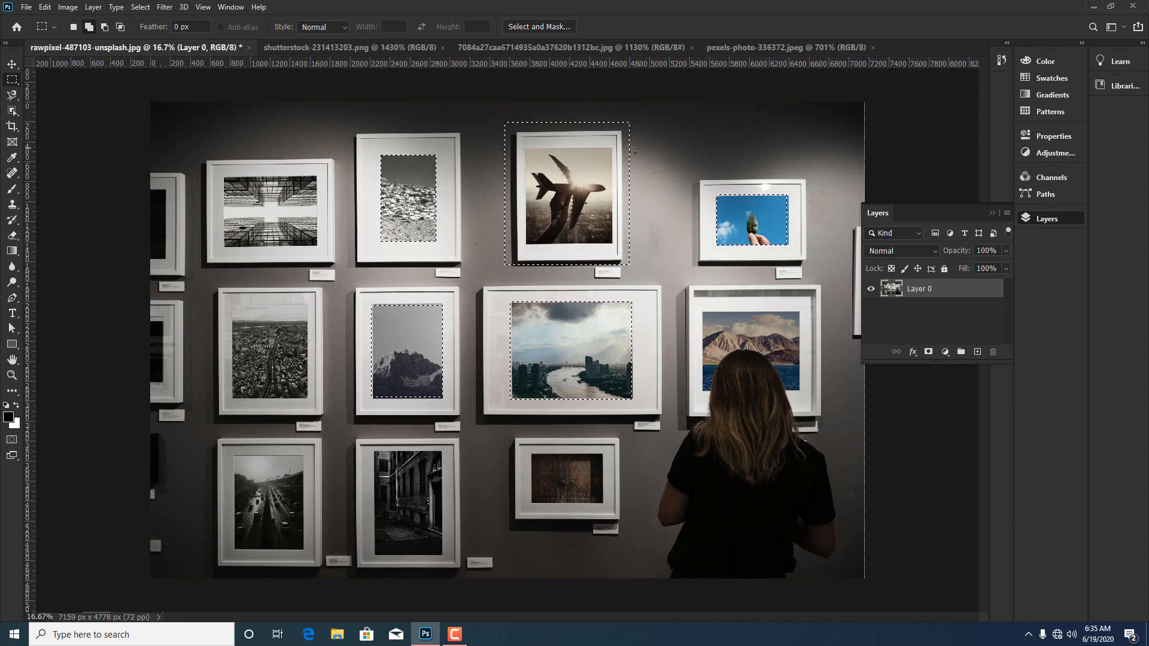
- Subtract the margins around the airplane frame, and intersect the selection with a rectangle spanning from the rocky-ground picture to the cityscape
click(104, 28)
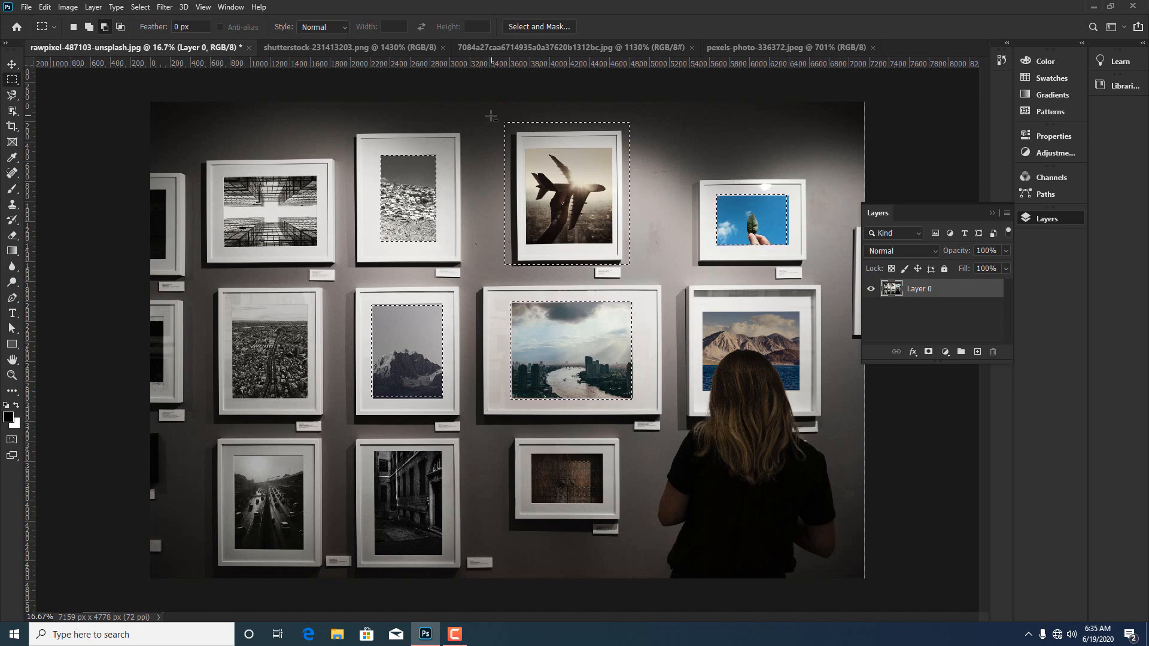
mouse_move(618, 135)
mouse_down()
mouse_move(651, 135)
mouse_move(638, 135)
mouse_up()
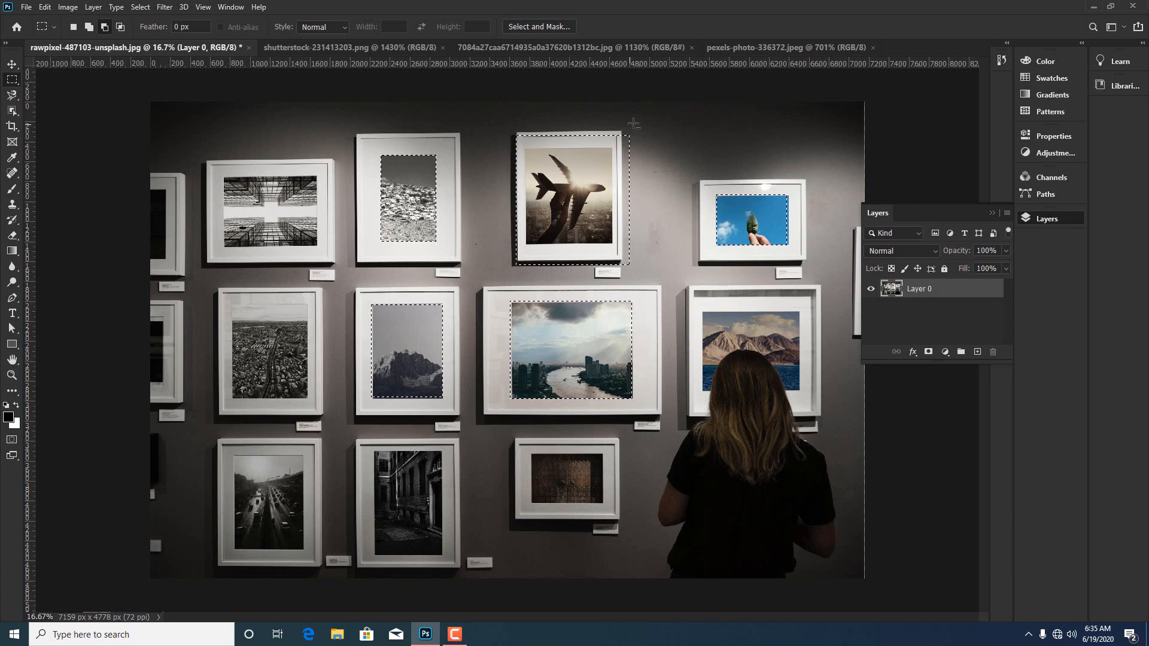
drag(637, 122, 627, 217)
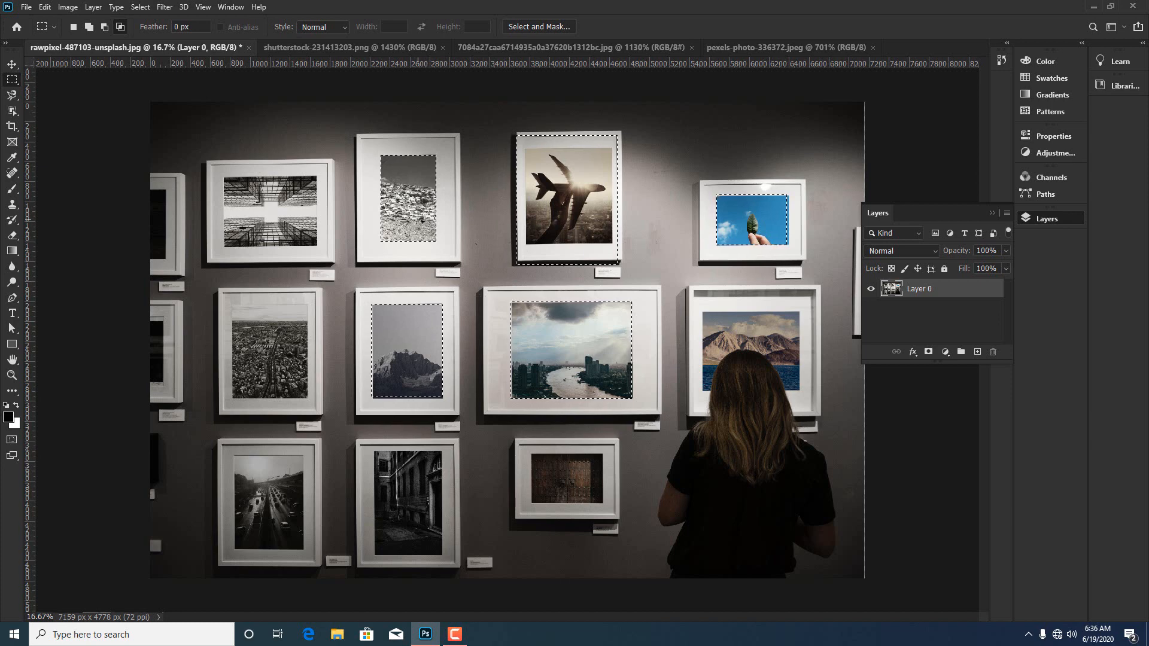
drag(416, 207, 548, 346)
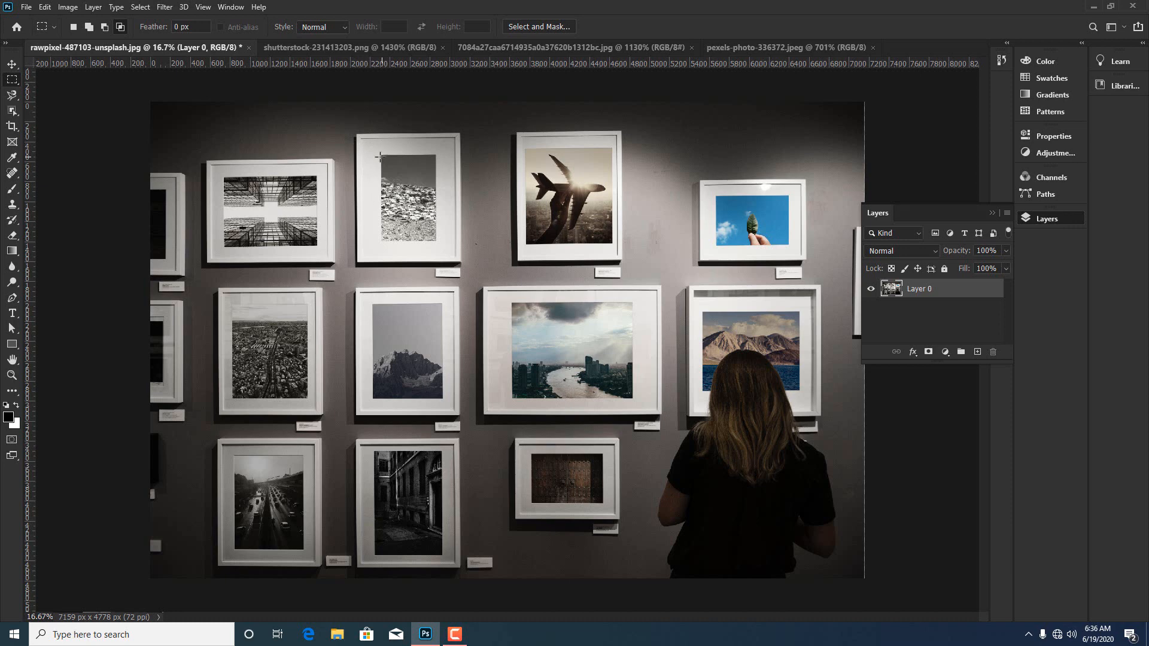
- Select the rocky-ground picture with a rectangular marquee and set the marquee feather to 16.9 px
drag(378, 152, 439, 243)
drag(152, 28, 200, 36)
- Set the marquee style to Fixed Ratio
click(346, 27)
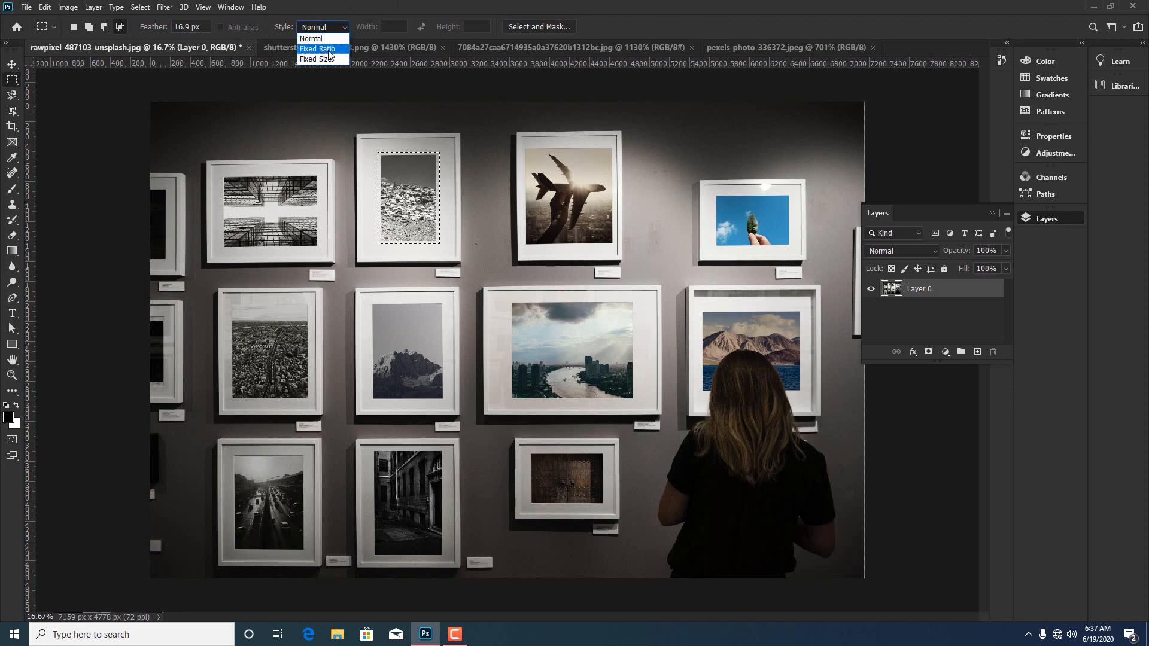
click(328, 50)
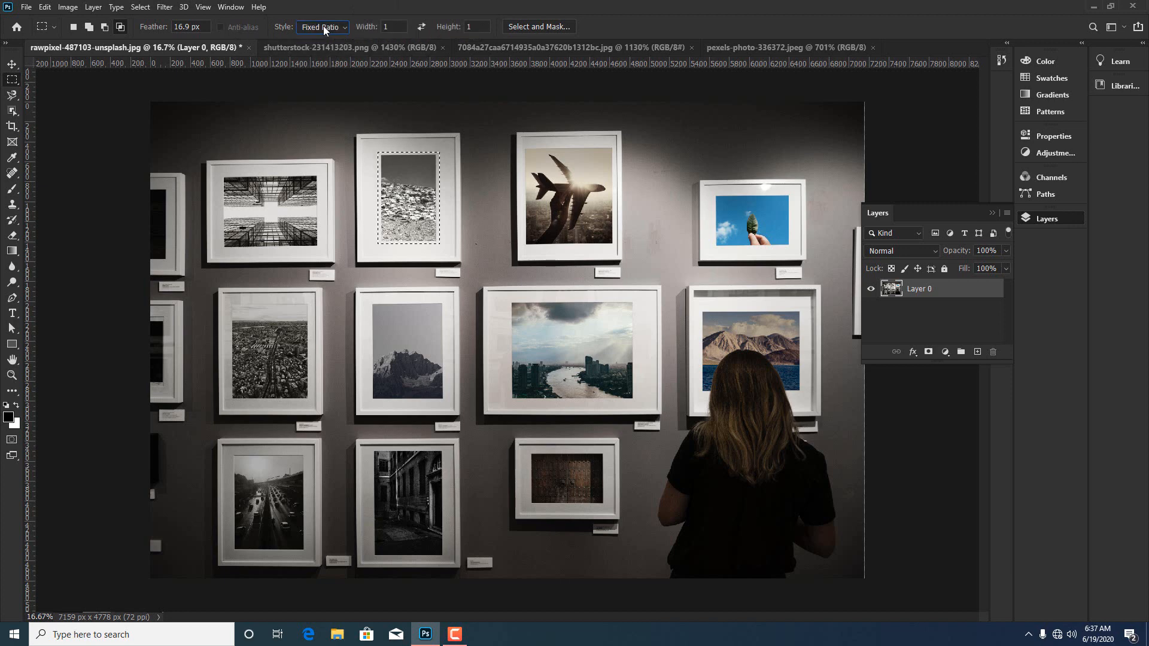
click(347, 26)
click(328, 37)
click(338, 27)
click(340, 53)
- Switch the marquee to New Selection mode and draw a square 1:1 selection over the airplane picture
click(496, 183)
drag(580, 158, 678, 291)
click(576, 237)
click(74, 28)
drag(541, 138, 635, 242)
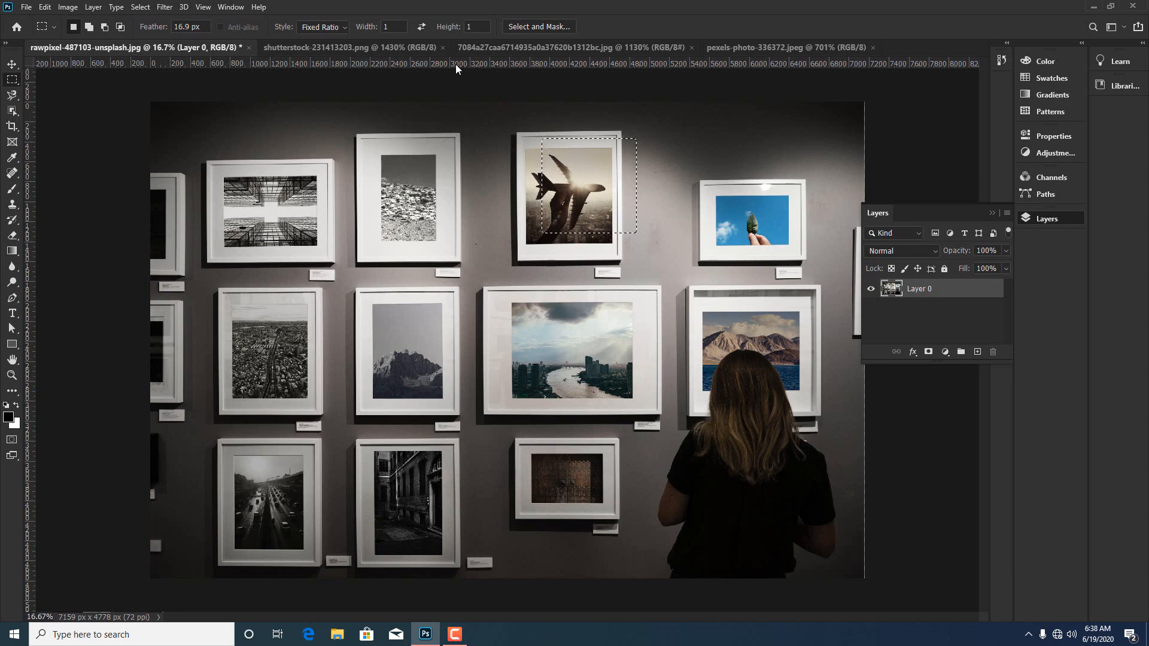
- Draw a selection at a fixed ratio of 1.038 by 1.066 beside the airplane frame, and swap the ratio's width and height
drag(371, 33, 488, 28)
drag(458, 139, 593, 277)
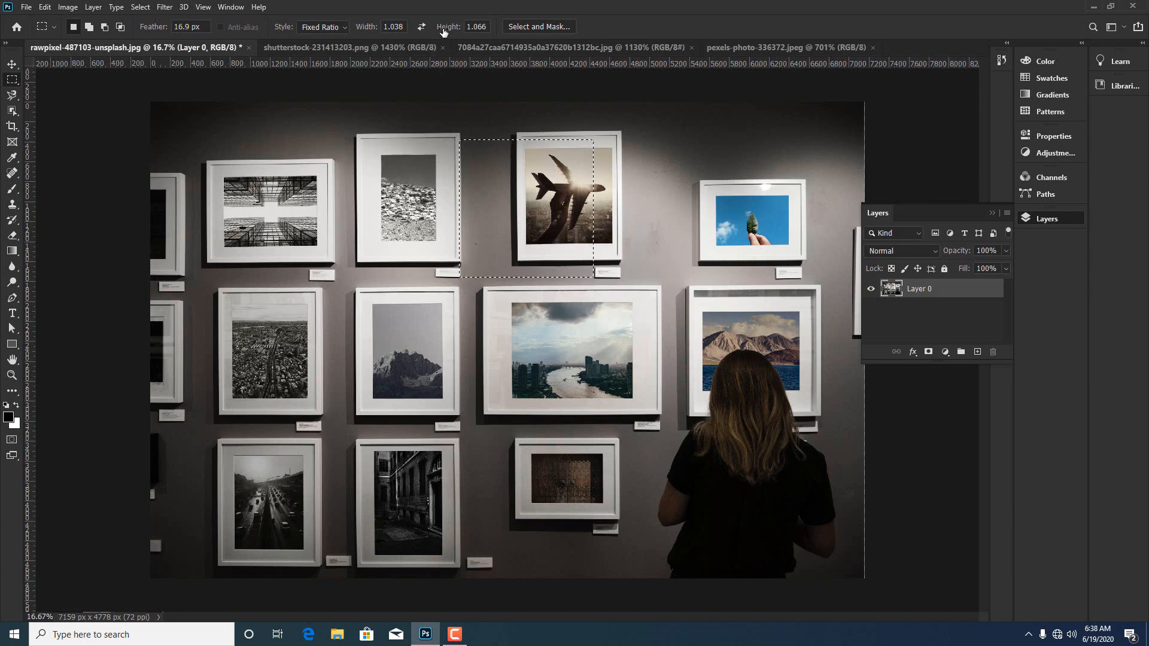
click(422, 27)
click(420, 191)
- Draw an elliptical selection around the cityscape picture with the Elliptical Marquee tool
right_click(12, 83)
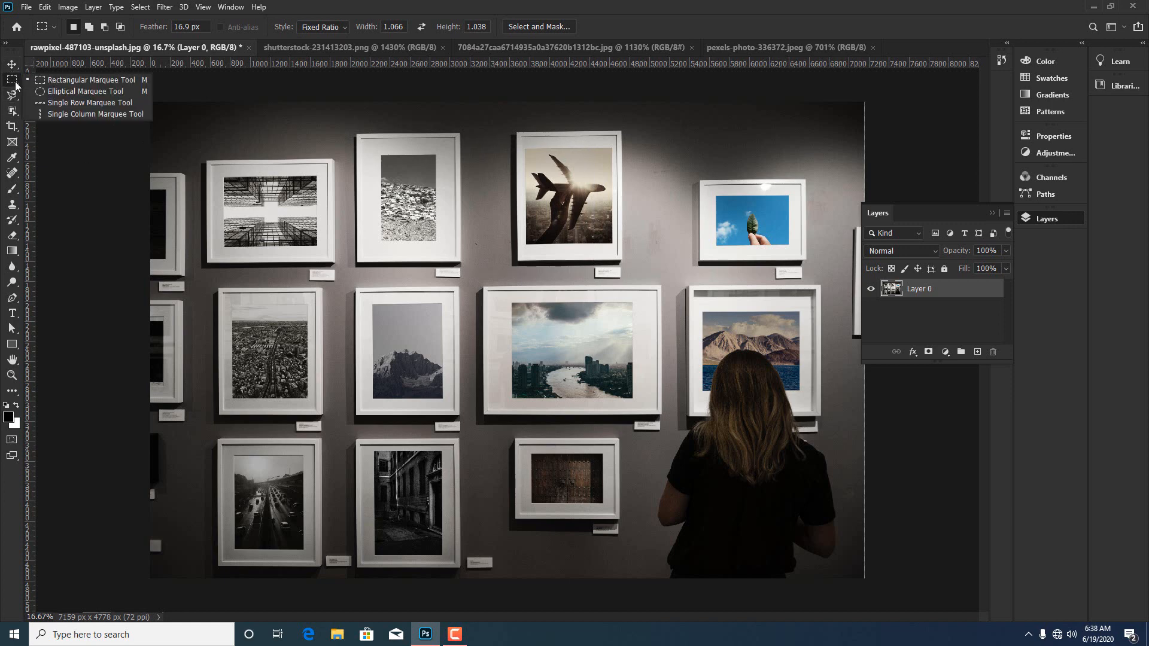
click(59, 91)
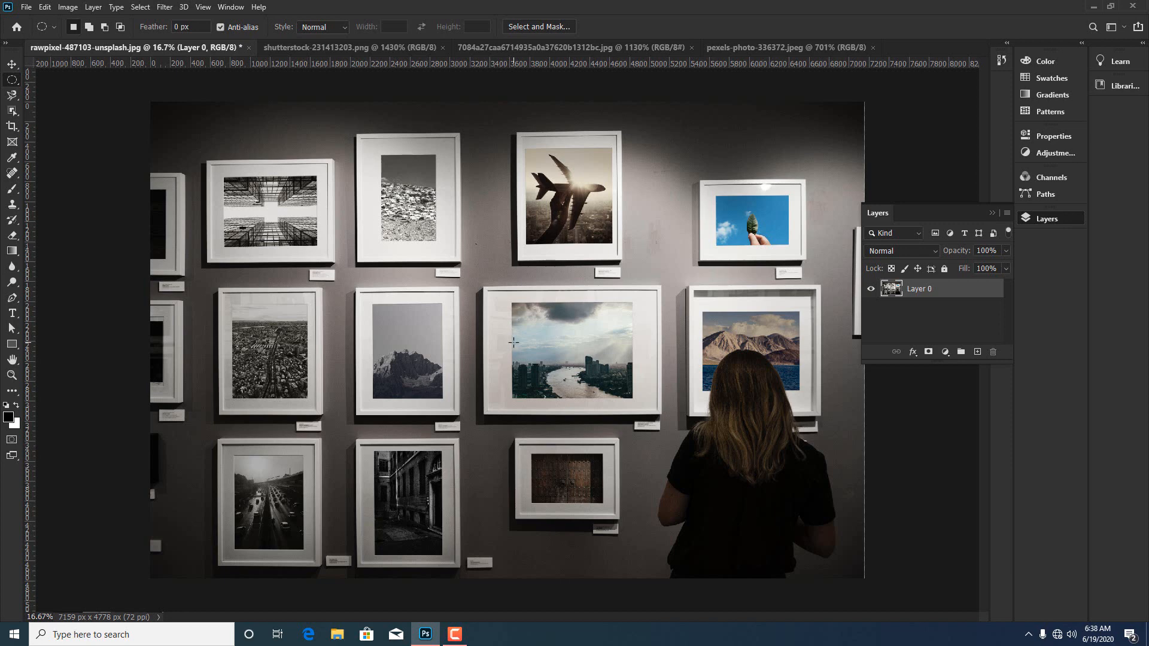
drag(507, 304, 639, 393)
key(shift+alt)
- Combine overlapping elliptical selections around the airplane and cityscape pictures using the Add, Subtract and Intersect modes
click(91, 30)
drag(497, 173, 647, 305)
click(104, 27)
drag(534, 169, 657, 273)
drag(720, 323, 721, 324)
click(120, 26)
drag(426, 178, 575, 302)
click(383, 156)
right_click(16, 81)
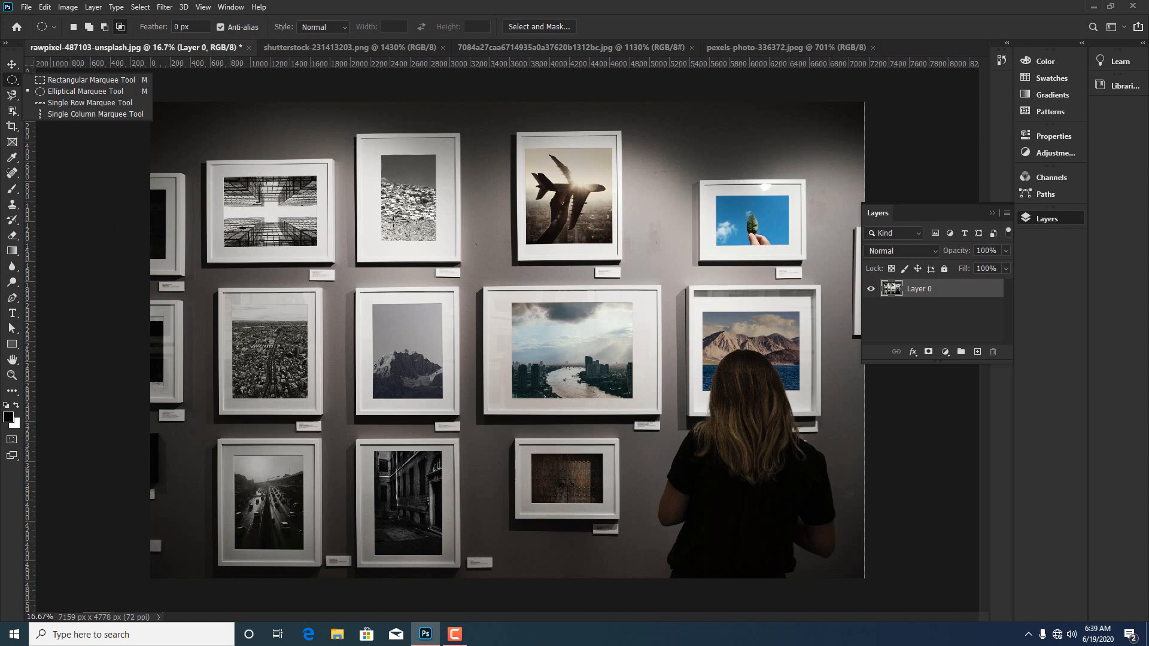
click(389, 222)
drag(153, 204, 736, 258)
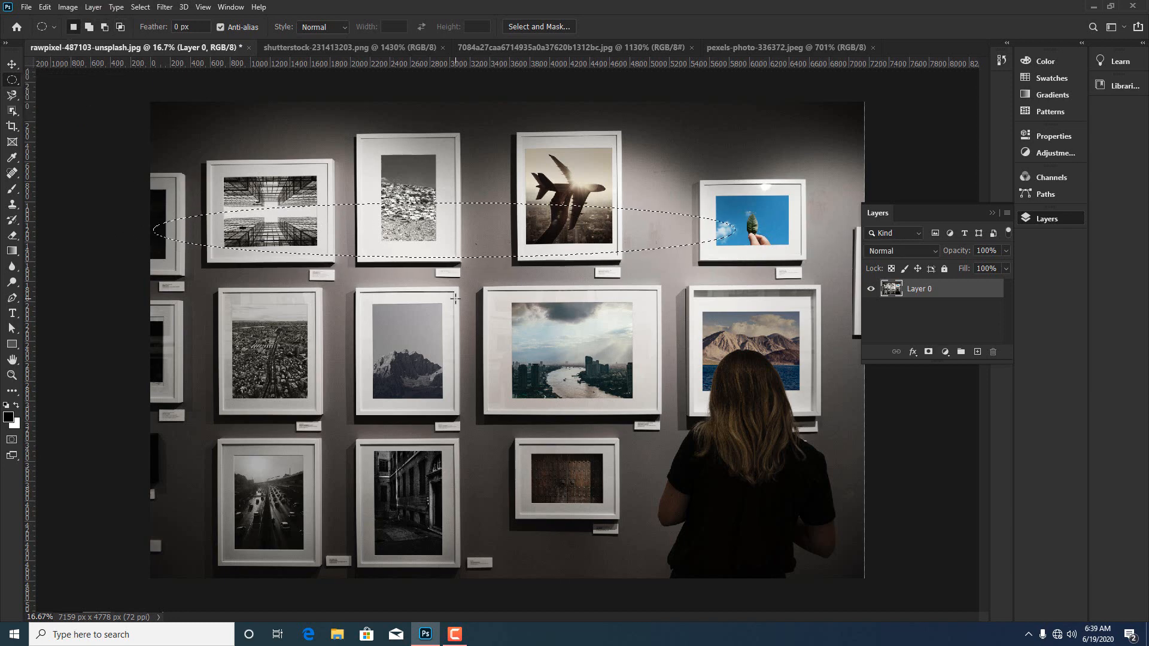
key(ctrl+d)
- Place a one-pixel horizontal selection across the photo at the upper frames with the Single Row Marquee tool, and clear it
right_click(12, 78)
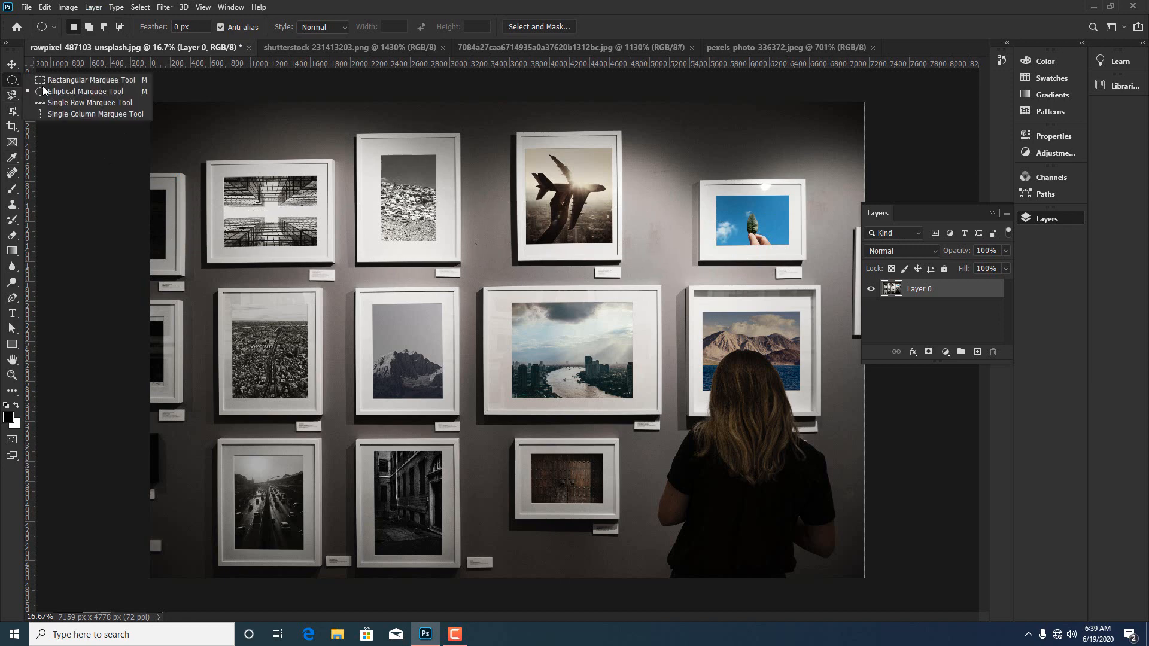
click(56, 105)
drag(150, 174, 164, 173)
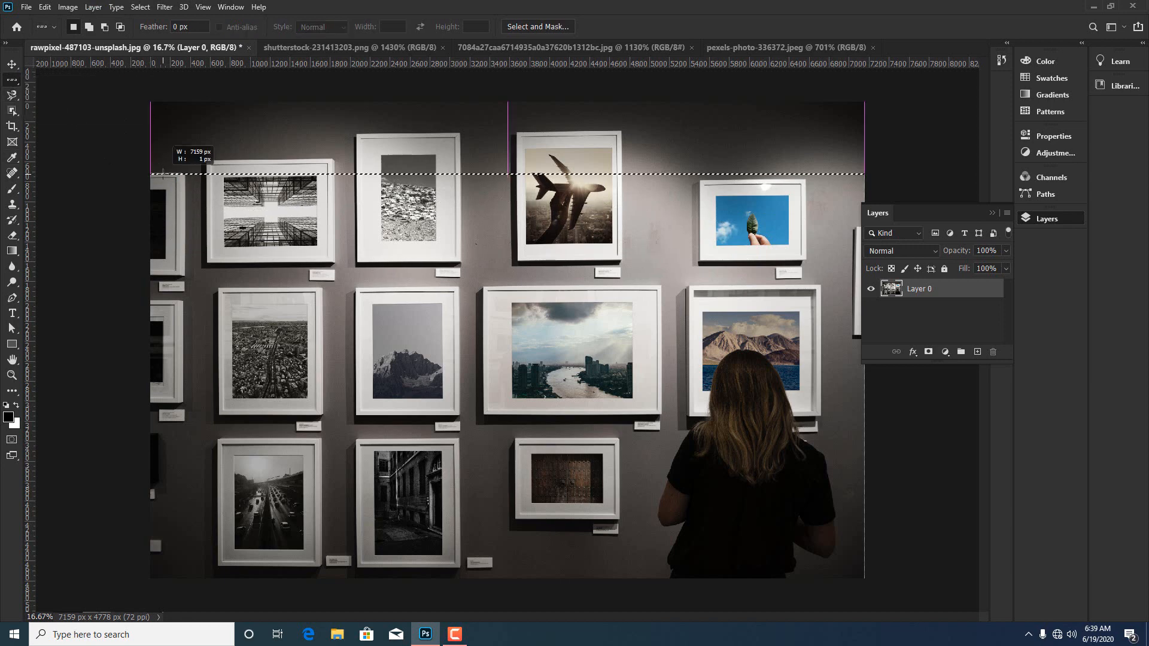
click(343, 187)
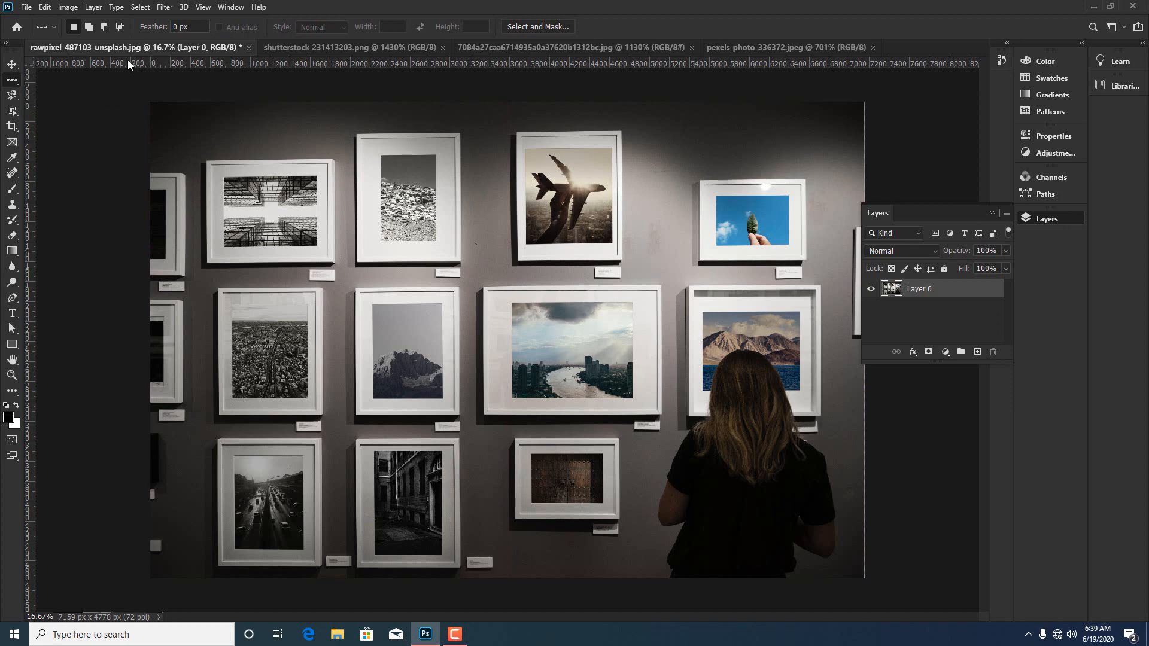
- Place a one-pixel vertical selection between the middle columns of frames with the Single Column Marquee tool, and clear it
right_click(13, 80)
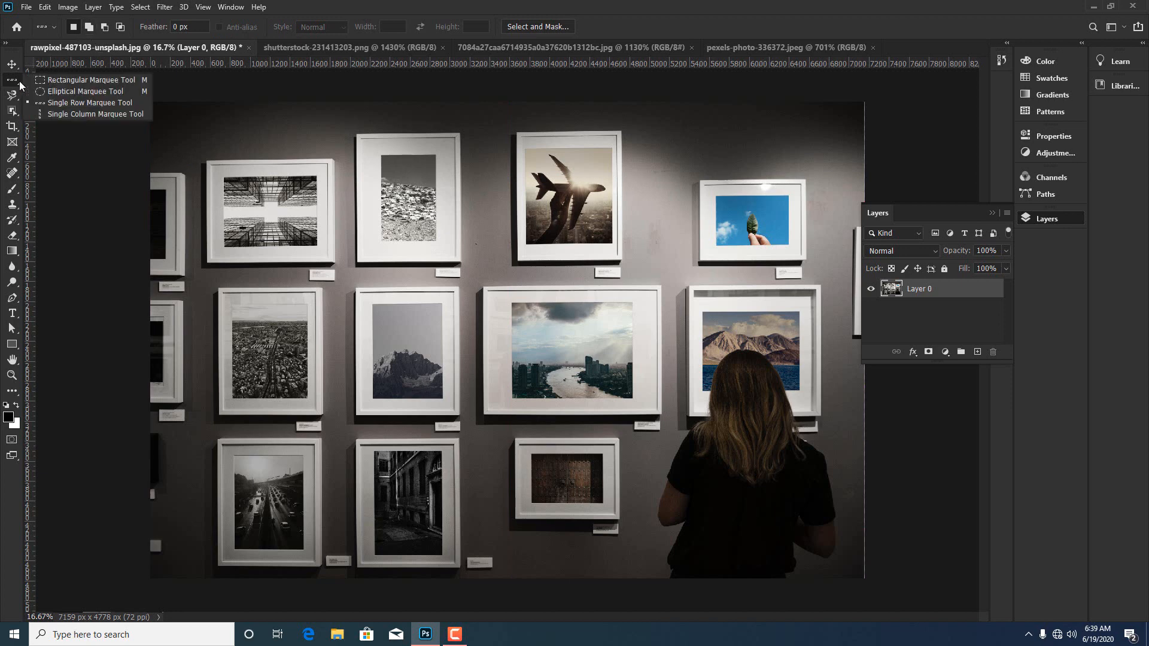
click(71, 115)
click(469, 209)
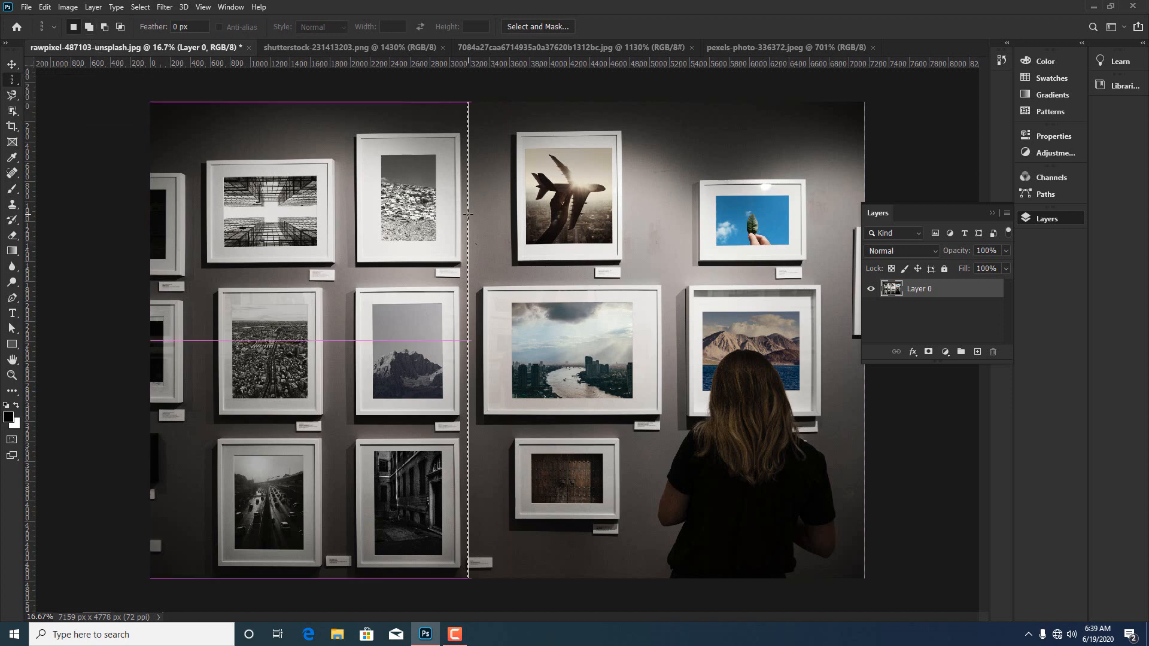
click(539, 146)
mouse_move(486, 205)
mouse_down()
mouse_move(571, 203)
mouse_move(502, 210)
mouse_up()
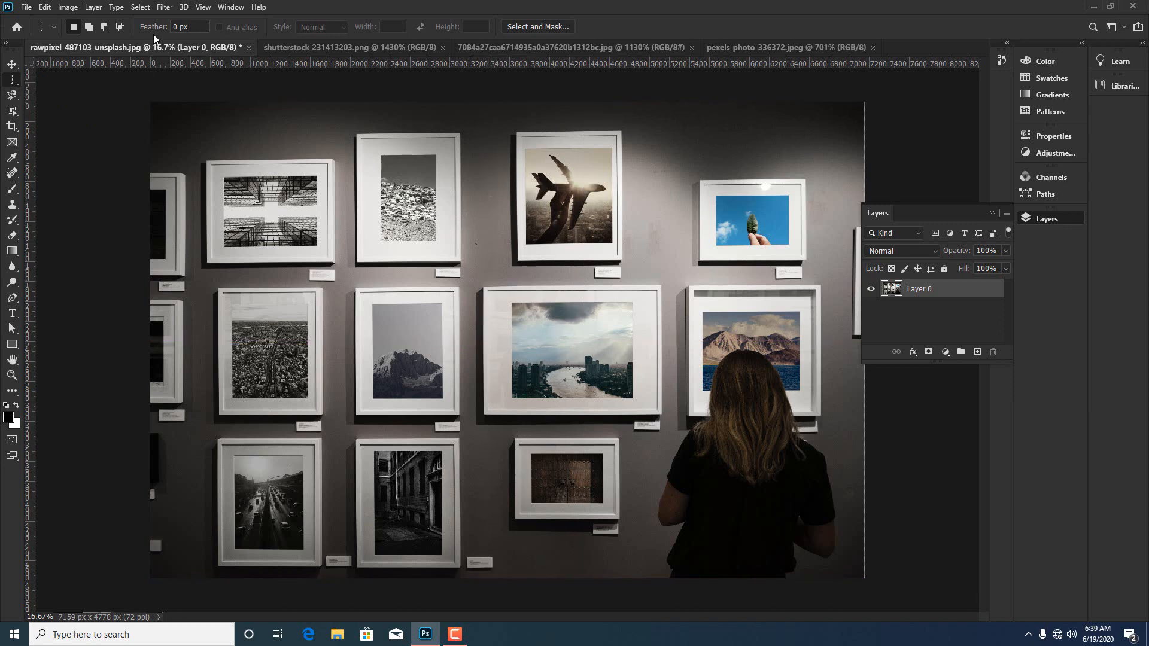
- Switch back to the Rectangular Marquee tool, and activate the Magnetic Lasso tool
right_click(13, 82)
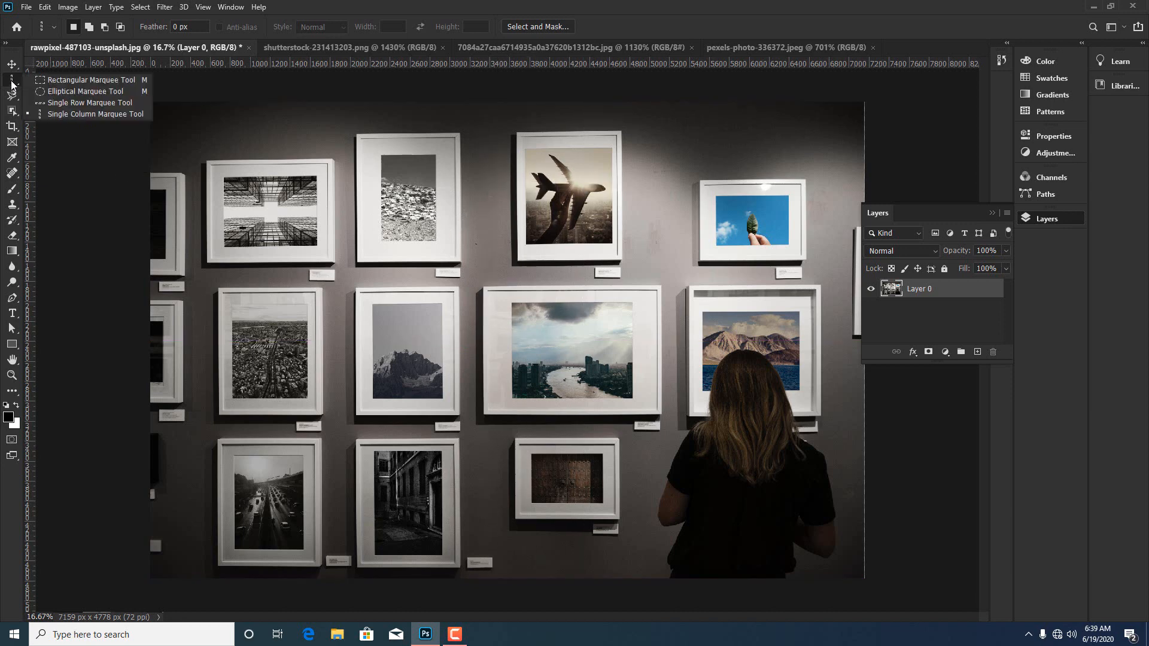
click(50, 78)
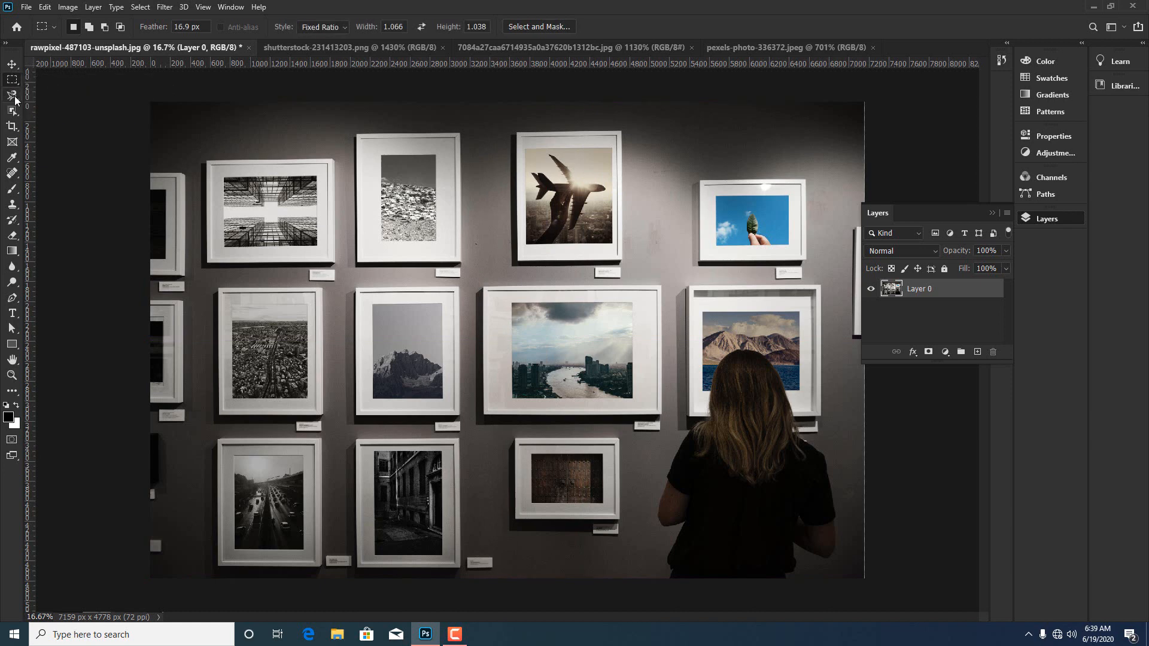
right_click(13, 97)
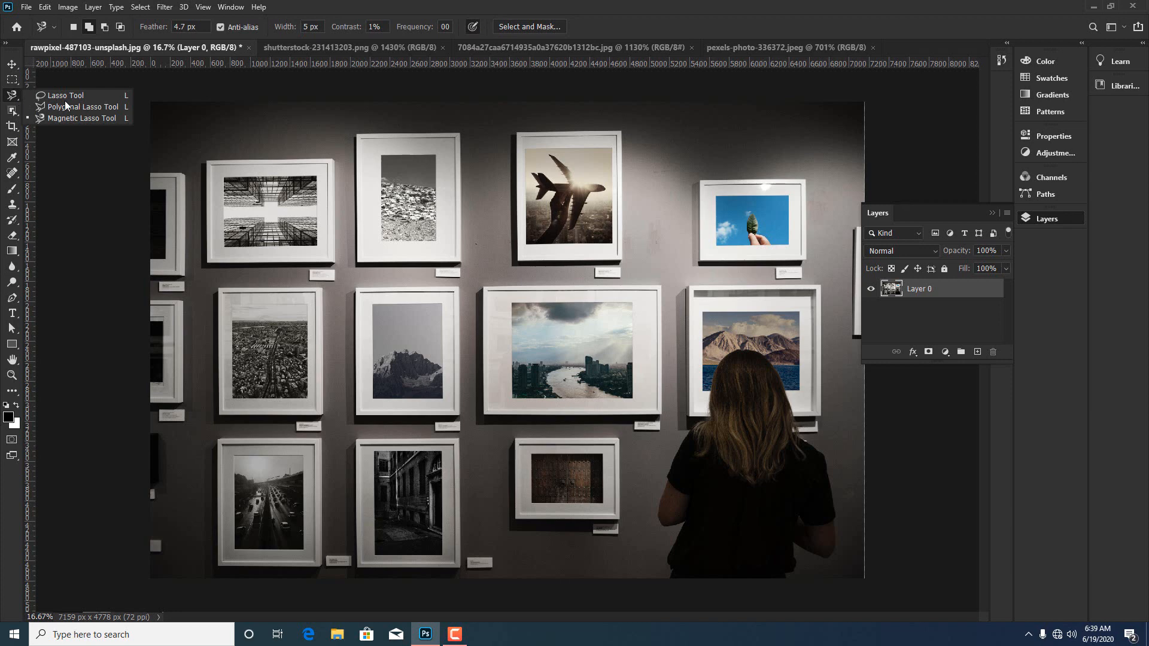
click(408, 12)
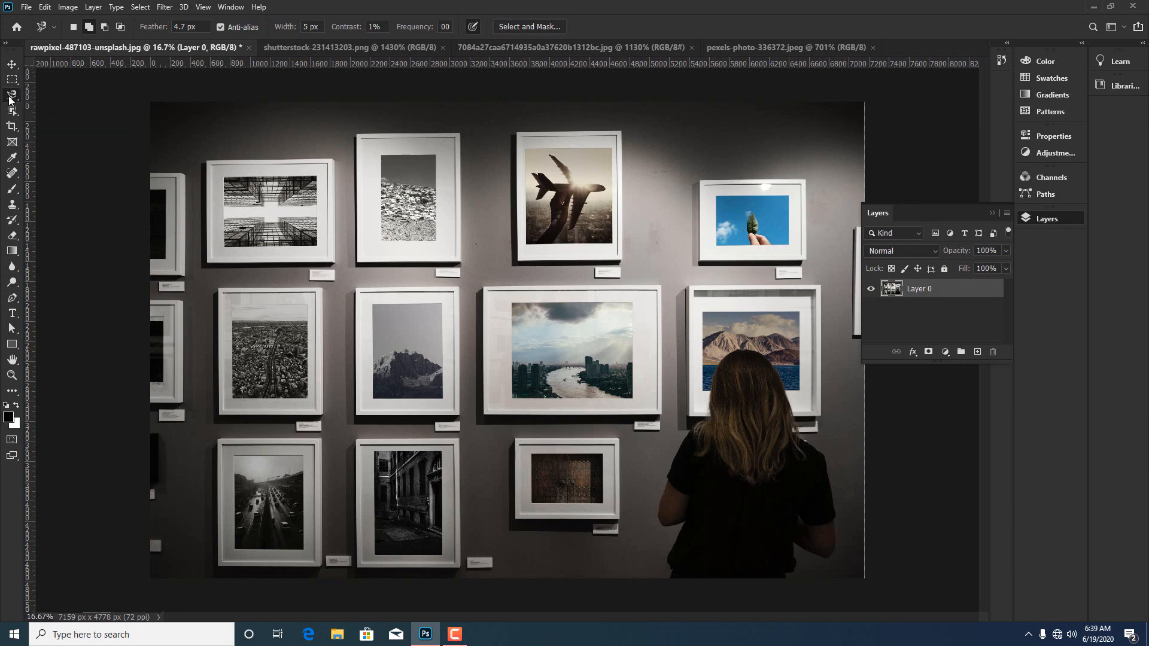
- Show the whole bangles image shutterstock-231413203.png, trace the bangles freehand with the Lasso tool, and deselect
click(309, 48)
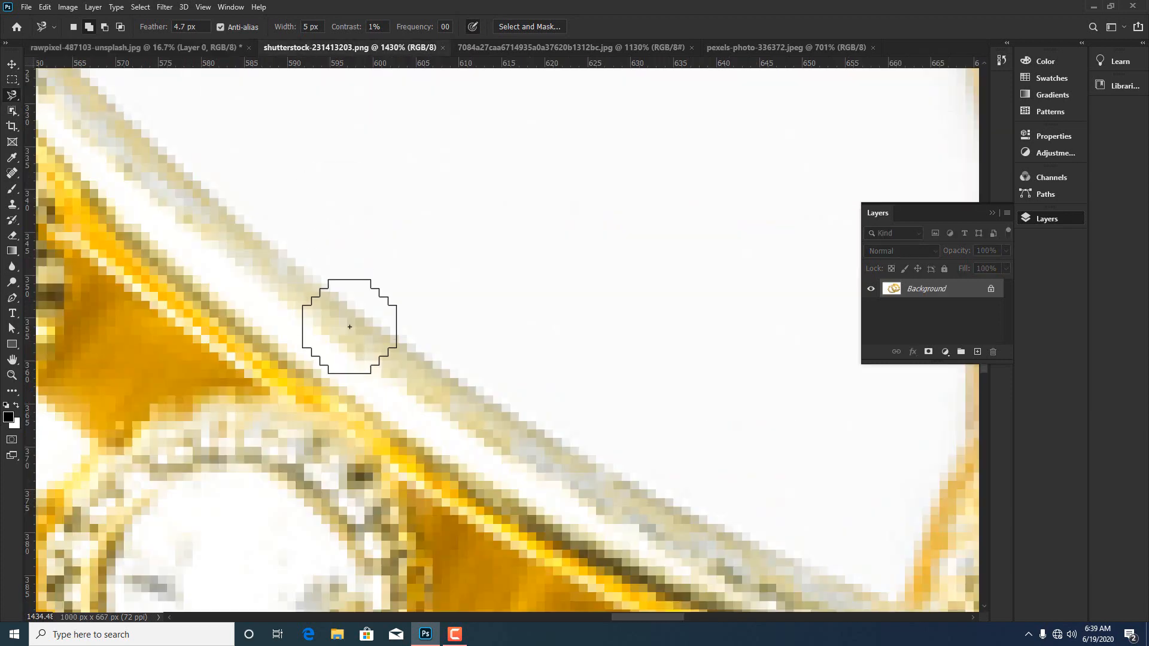
key(ctrl+0)
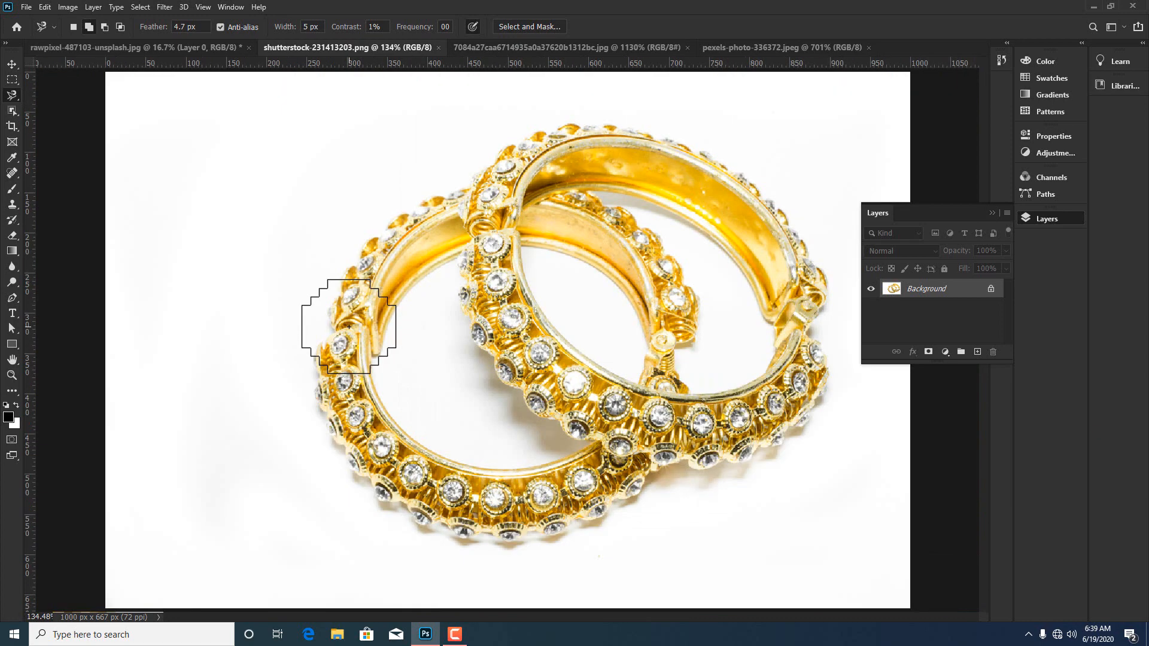
right_click(16, 95)
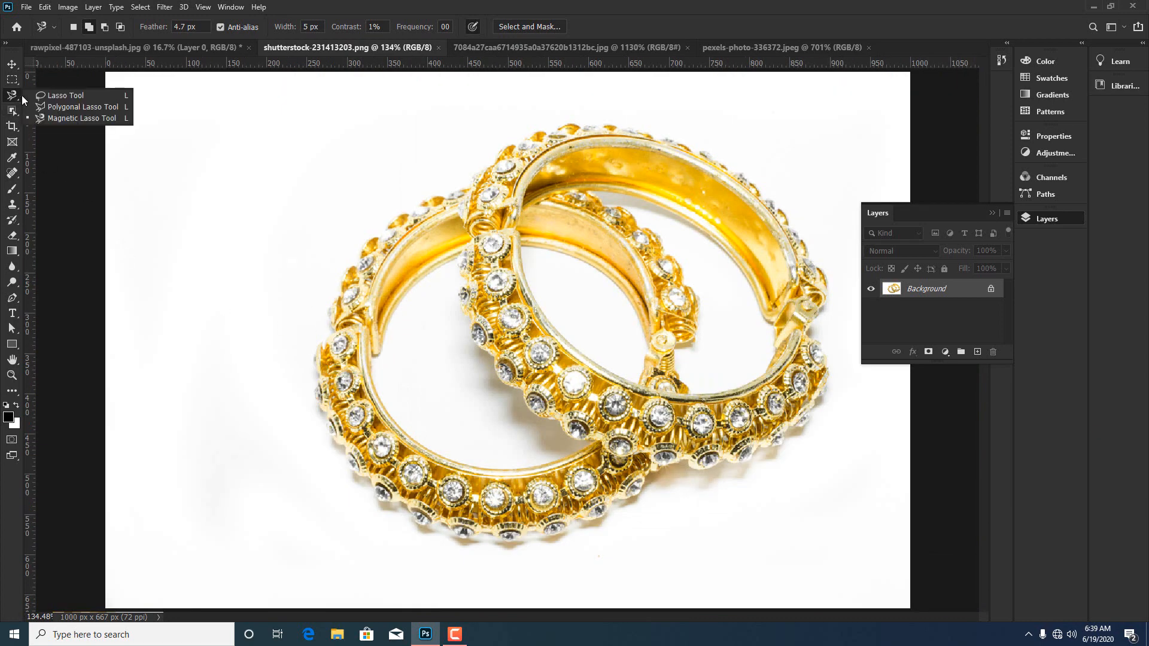
click(48, 94)
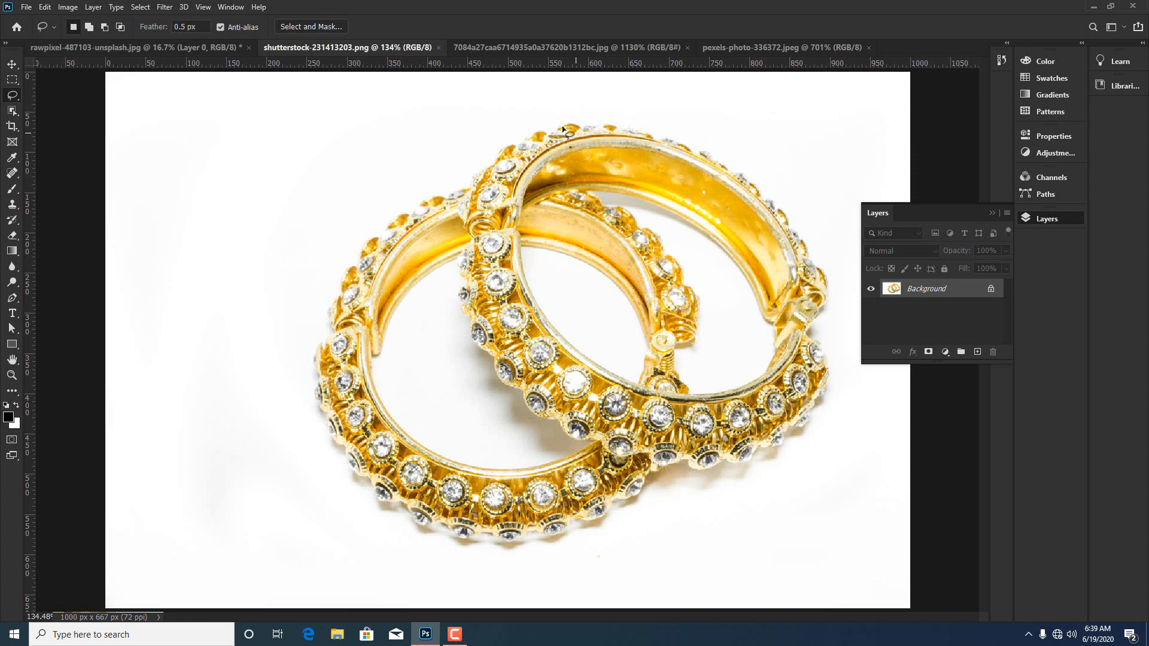
mouse_move(573, 125)
mouse_down()
mouse_move(504, 146)
mouse_move(463, 189)
mouse_move(400, 212)
mouse_move(351, 259)
mouse_move(335, 316)
mouse_move(490, 328)
mouse_move(584, 131)
mouse_move(573, 125)
mouse_up()
click(99, 99)
mouse_move(564, 125)
mouse_down()
mouse_move(514, 141)
mouse_move(468, 191)
mouse_move(441, 195)
mouse_up()
key(ctrl+d)
- Activate the Polygonal Lasso tool and show the whole apartment building photo fitted to the window
right_click(13, 96)
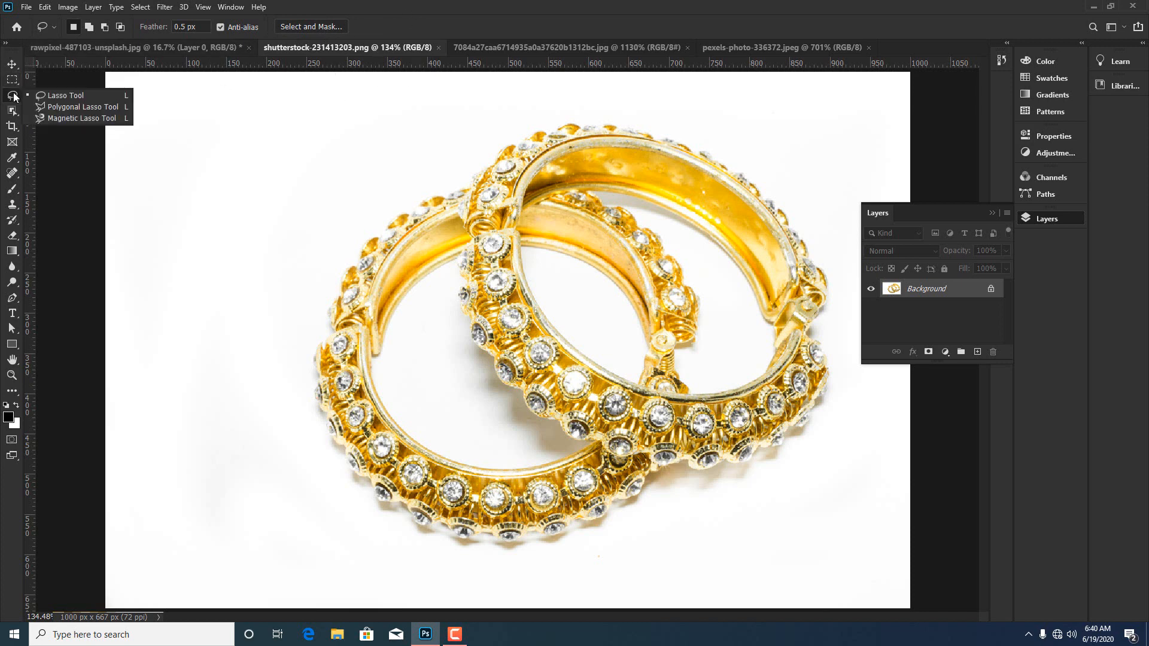
click(80, 108)
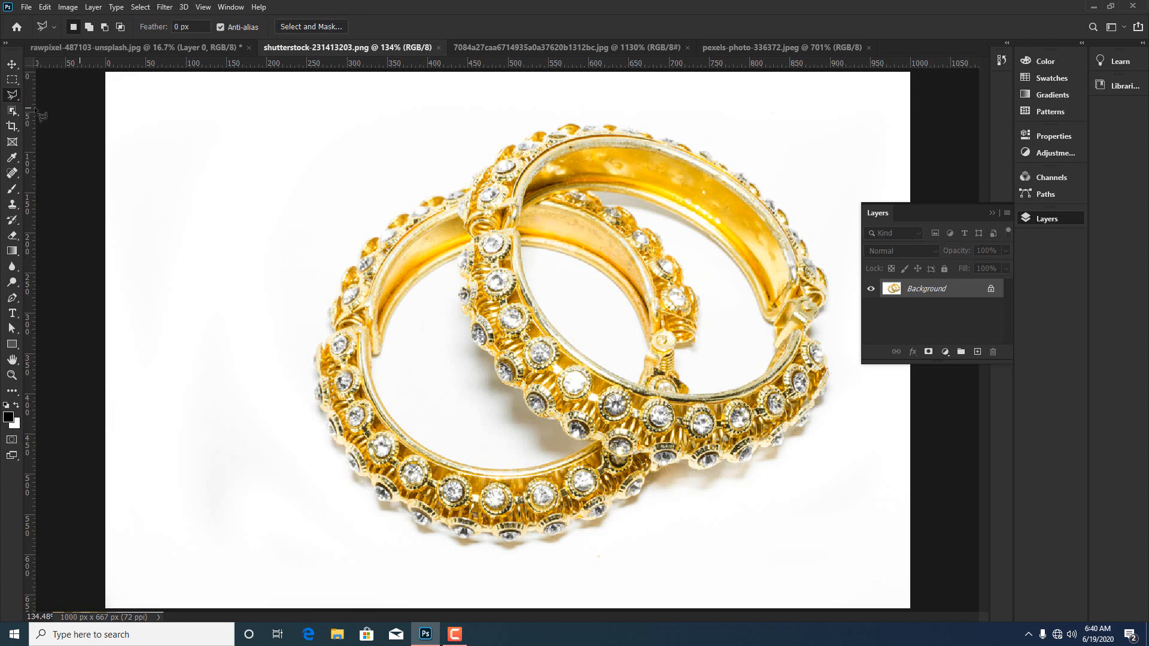
click(501, 48)
key(ctrl+0)
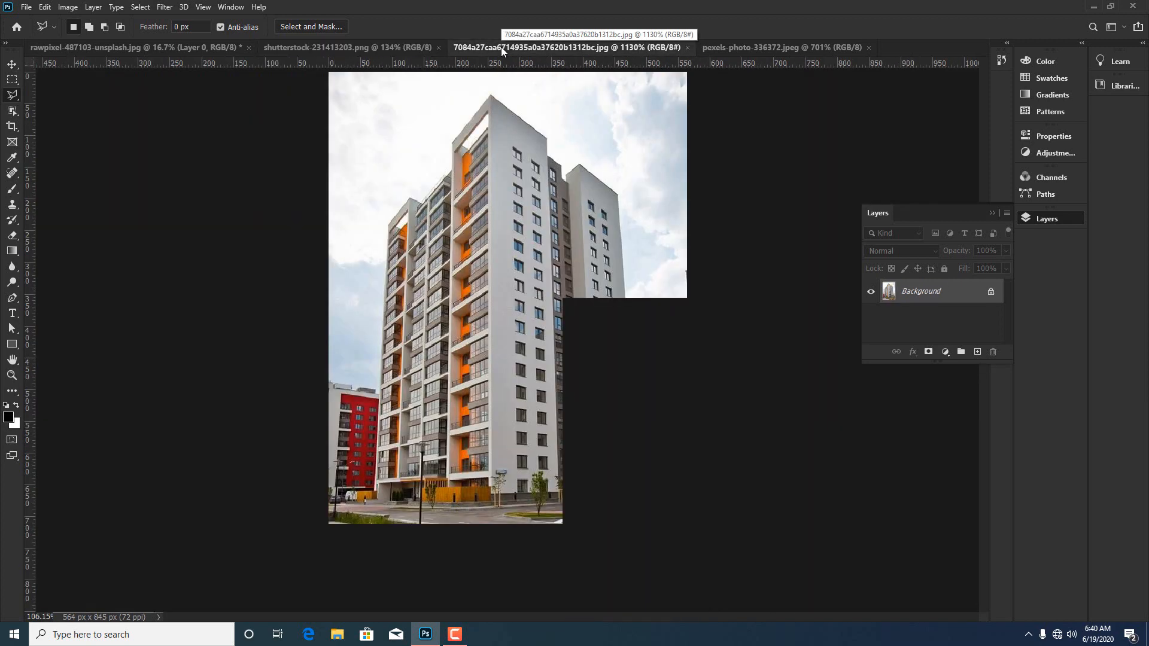
right_click(13, 99)
click(60, 107)
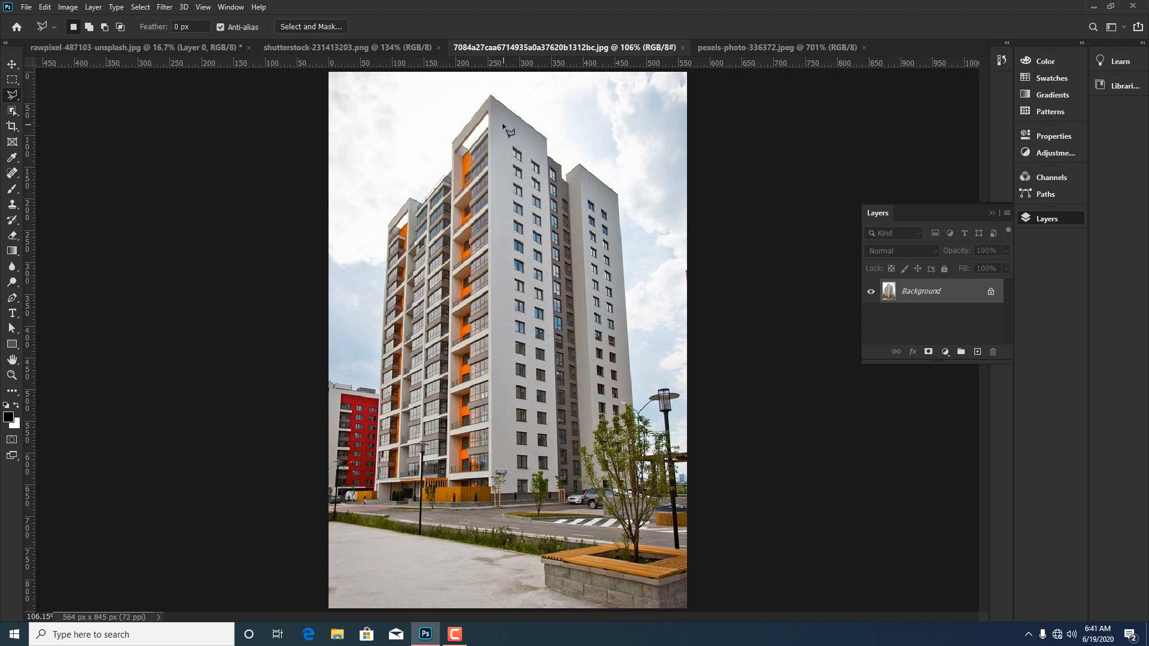
- Outline the tower's left side and the red building with a closed straight-edged Polygonal Lasso selection, and deselect
click(490, 94)
click(453, 143)
click(446, 177)
click(412, 199)
click(389, 224)
click(379, 388)
click(328, 384)
click(324, 507)
click(698, 489)
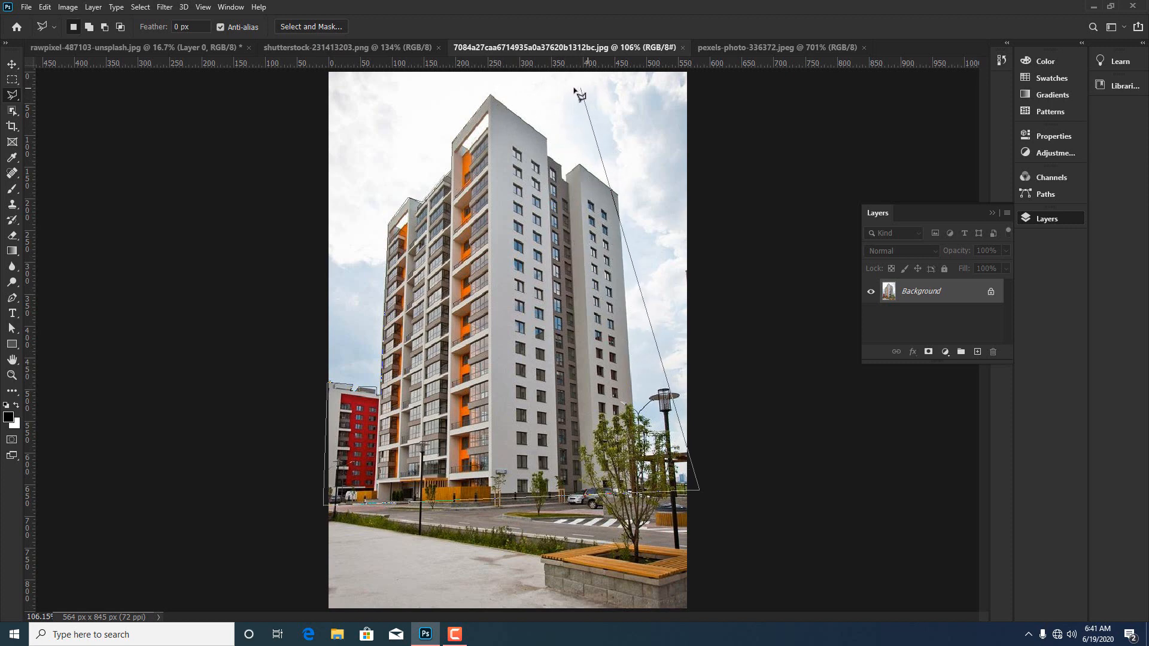
click(490, 95)
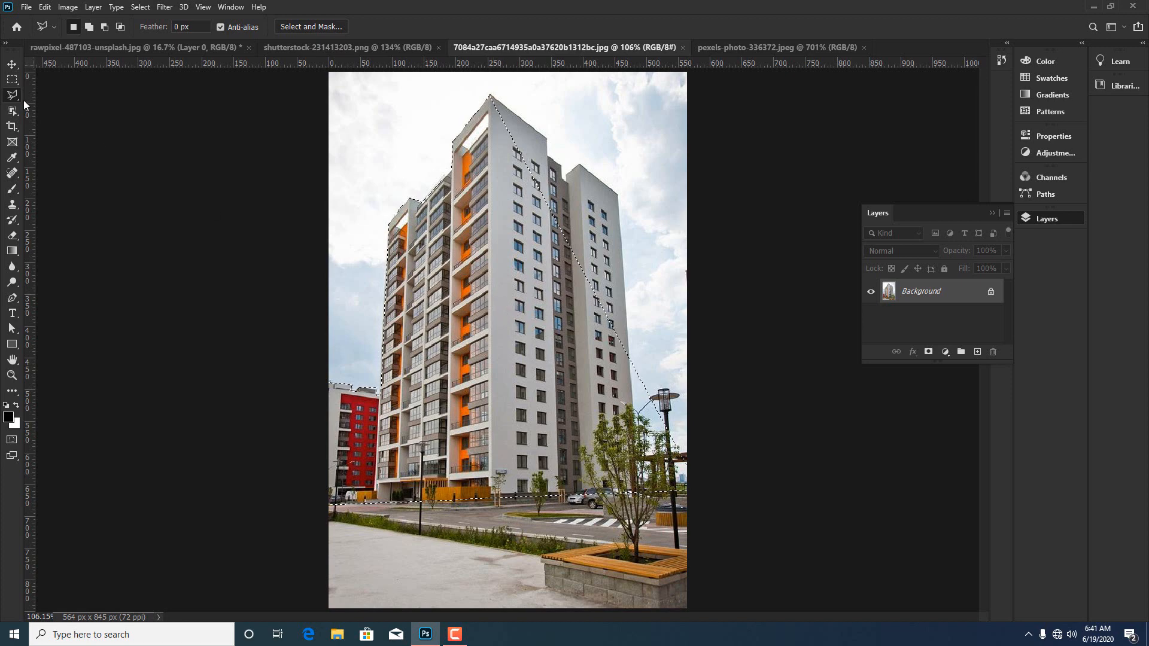
key(ctrl+d)
- Bring up the shoes and handbag photo pexels-photo-336372.jpeg at 66.7% zoom, and hide the floating layer list
right_click(17, 95)
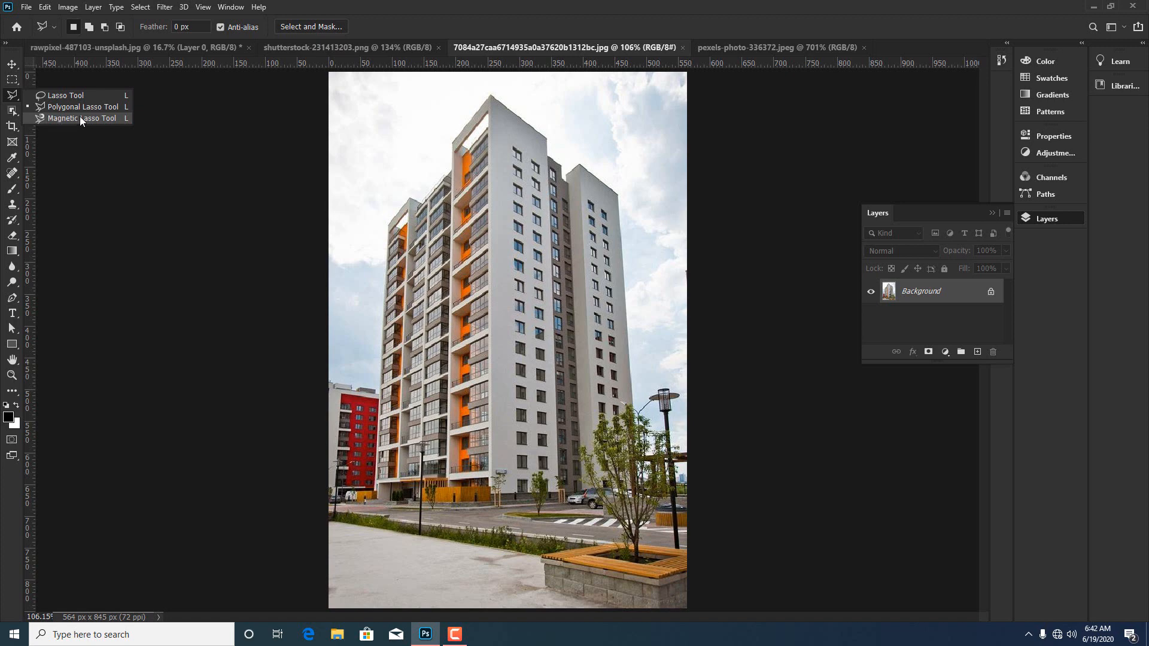
click(740, 48)
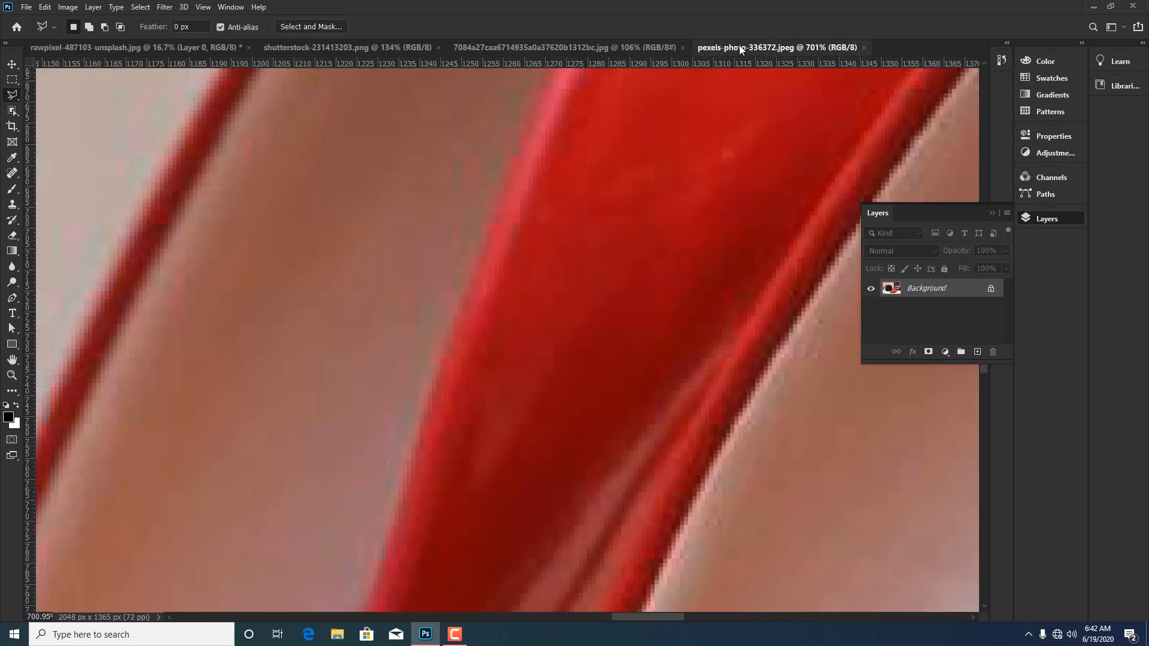
key(ctrl+0)
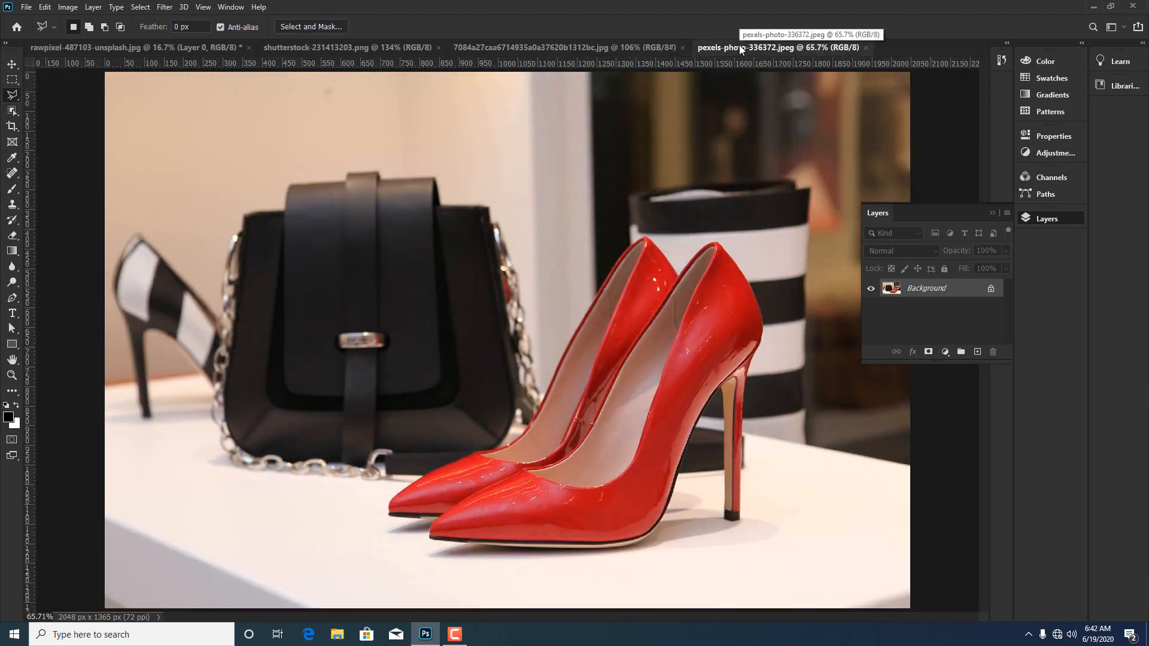
key(ctrl+minus)
key(ctrl+plus)
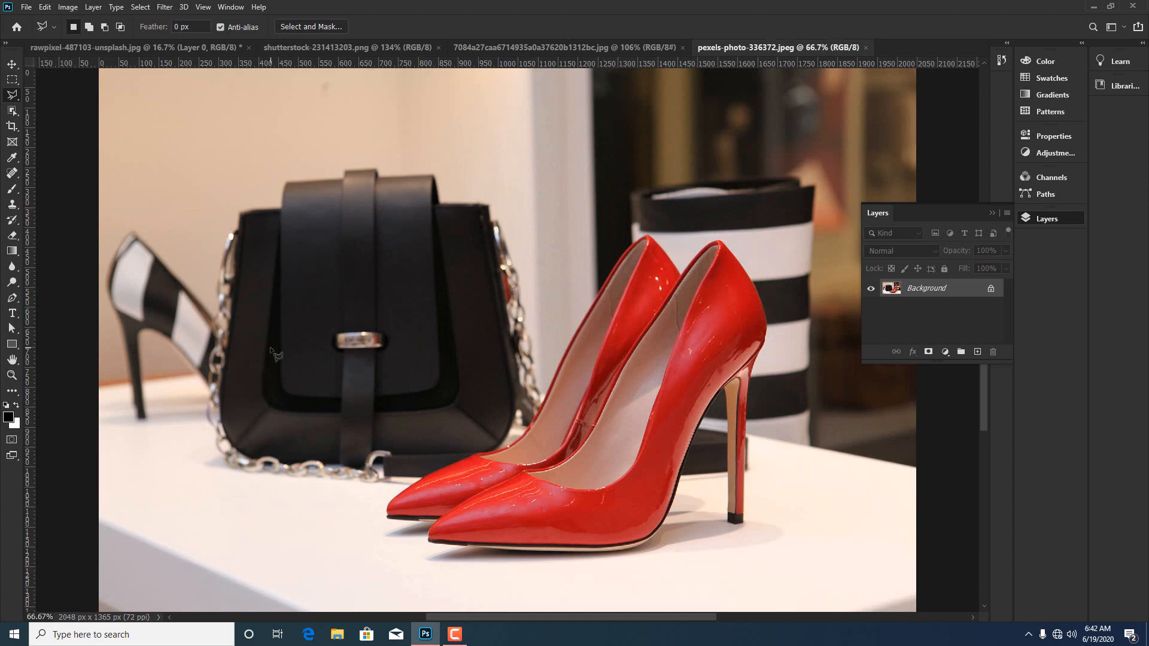
click(991, 214)
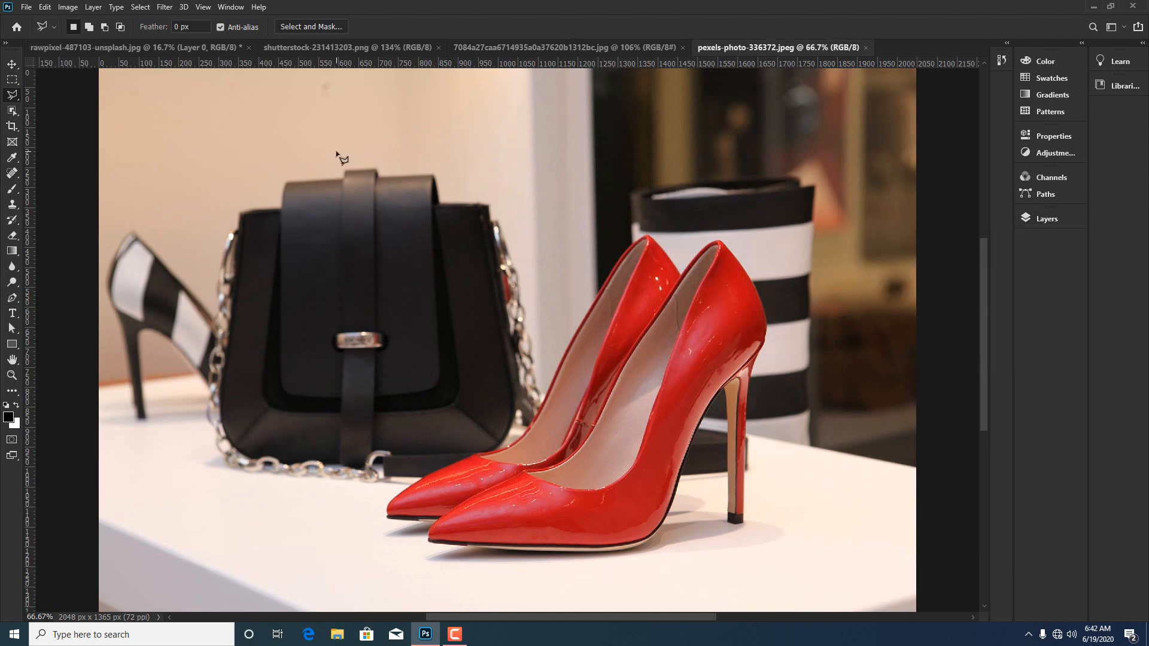
- Select the black handbag with its chain by tracing its outline with the Magnetic Lasso tool at 5 px width
right_click(12, 96)
click(68, 117)
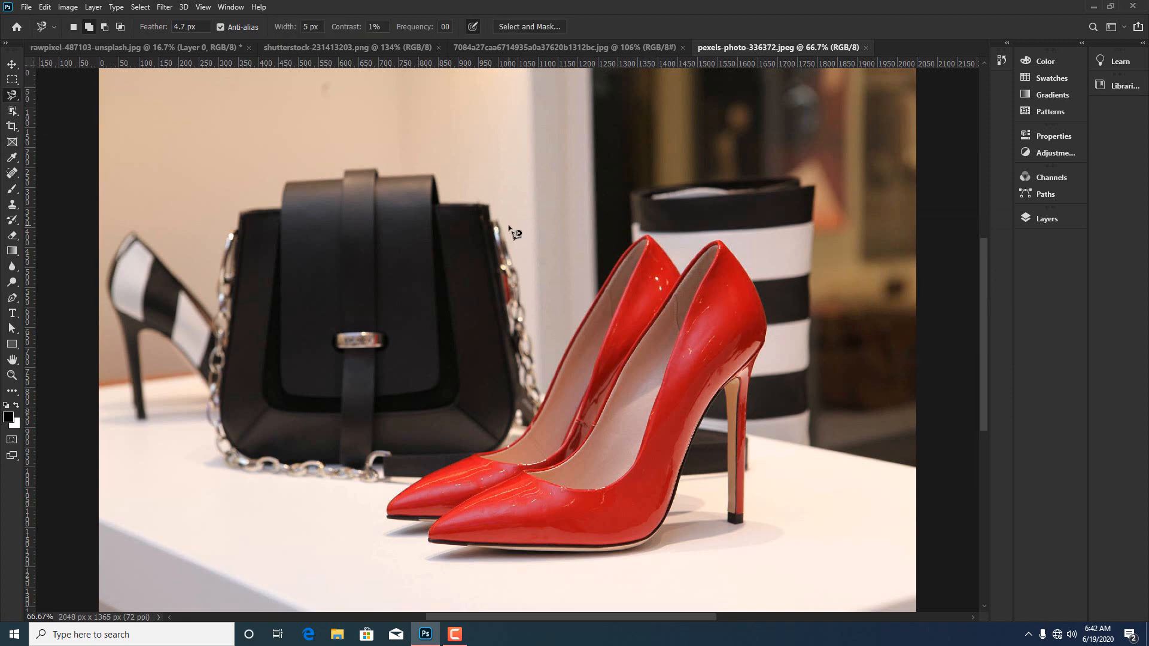
click(434, 175)
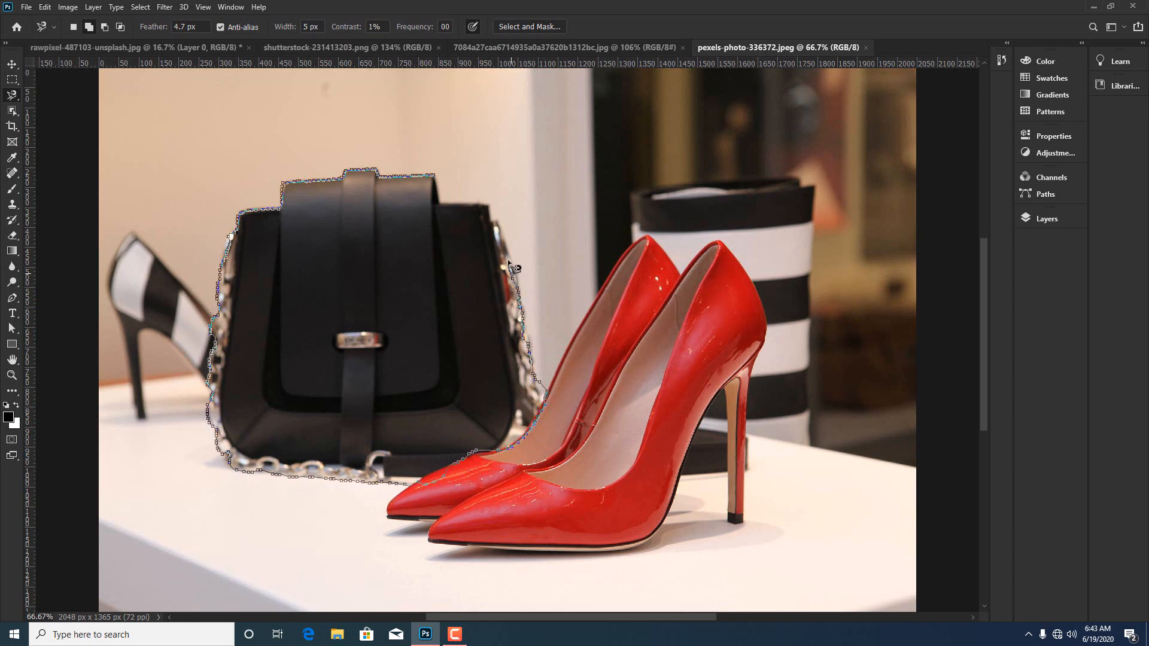
click(442, 184)
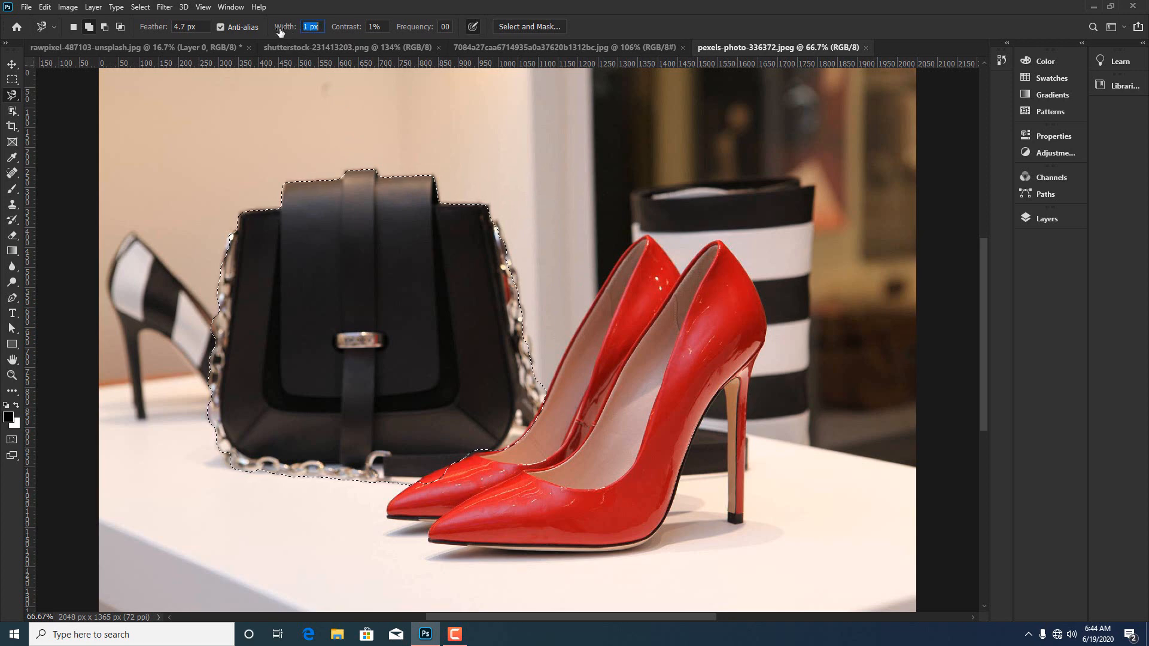
- Set the Magnetic Lasso width to 28 px, and toggle the precise cursor that shows the detection circle
drag(286, 31, 690, 21)
drag(311, 26, 276, 27)
drag(293, 31, 172, 30)
drag(282, 28, 298, 28)
key(Caps_Lock)
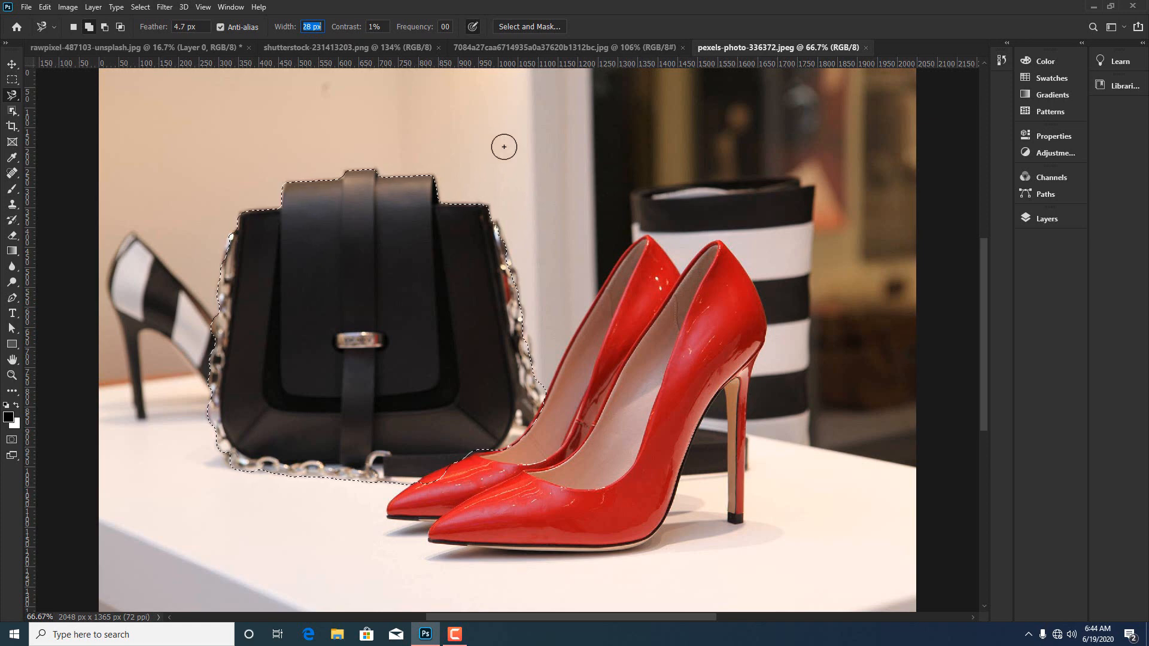
key(Caps_Lock)
key(Caps_Lock)
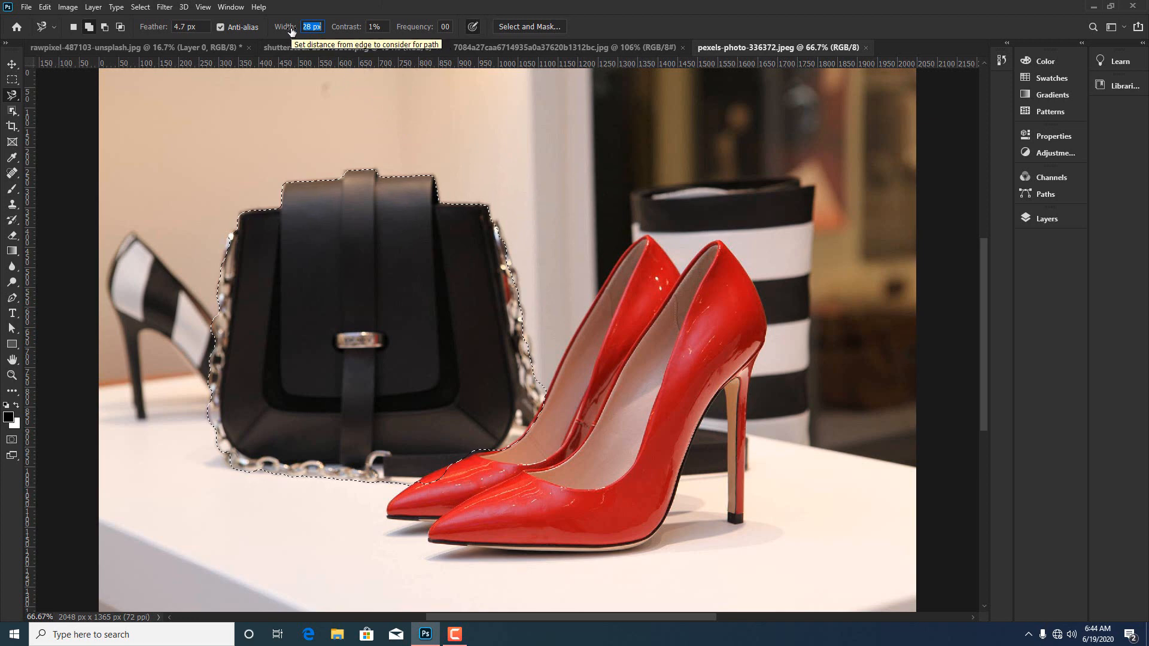
- Set the Magnetic Lasso width to 17 px and add the pair of red shoes to the selection by tracing their outline
drag(288, 31, 276, 32)
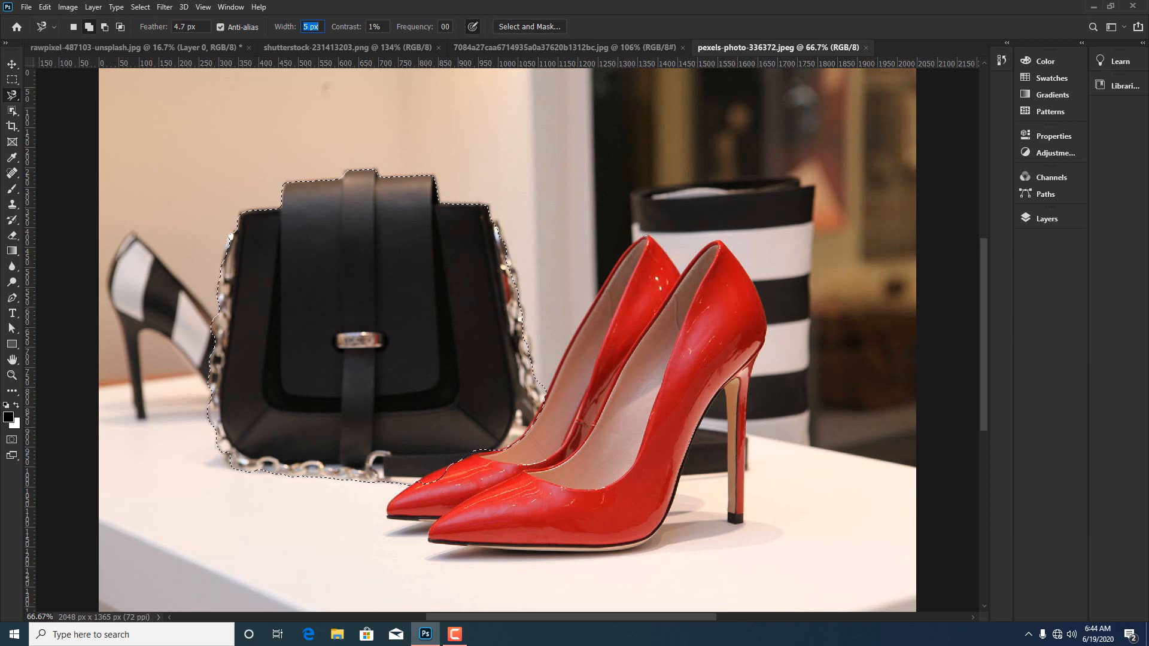
drag(285, 31, 291, 33)
click(639, 234)
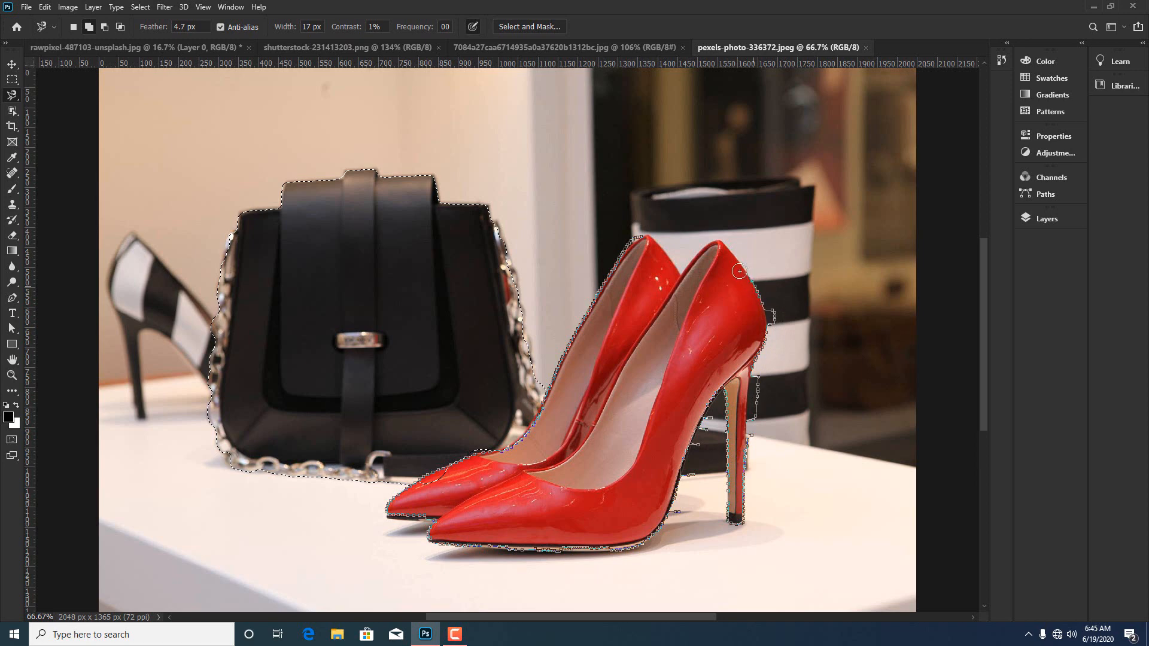
click(641, 238)
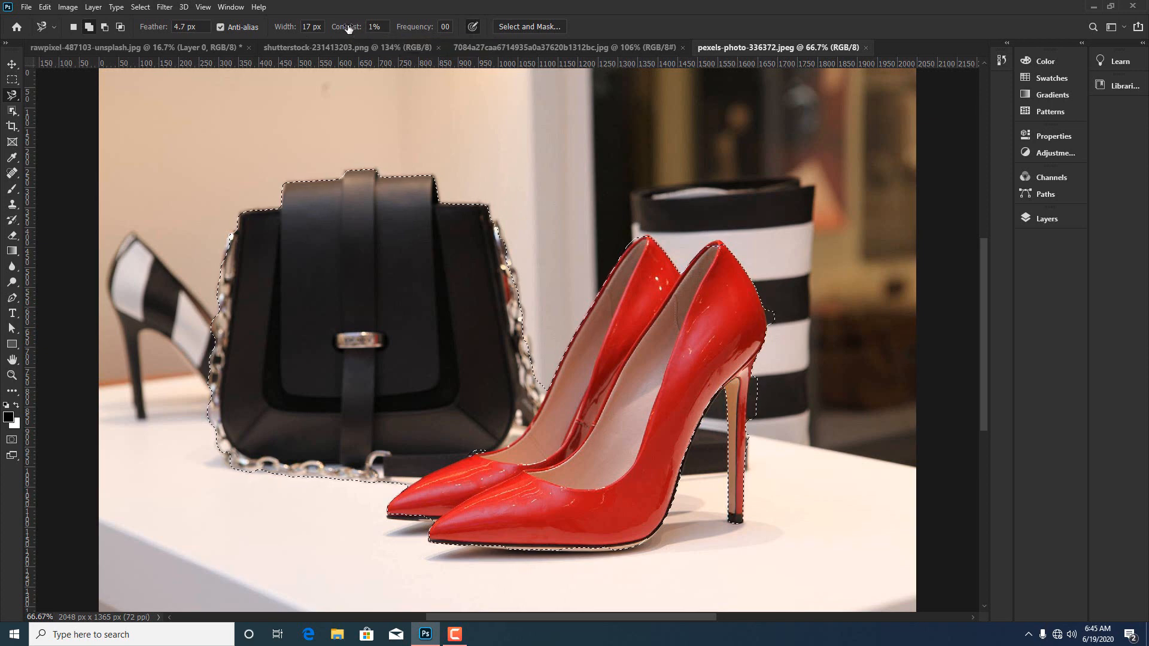
- Try a Magnetic Lasso edge contrast of 24%, and set it to 16%
drag(349, 28, 390, 40)
drag(348, 29, 357, 28)
drag(344, 28, 349, 28)
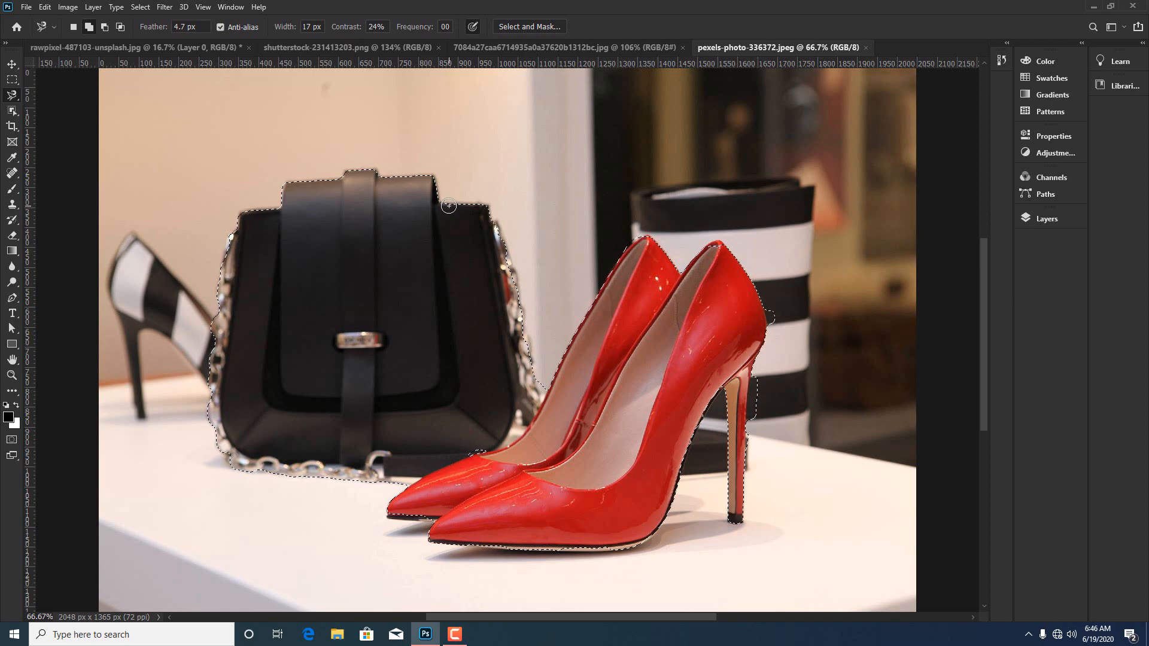
mouse_move(349, 34)
mouse_down()
mouse_move(338, 33)
mouse_move(348, 34)
mouse_up()
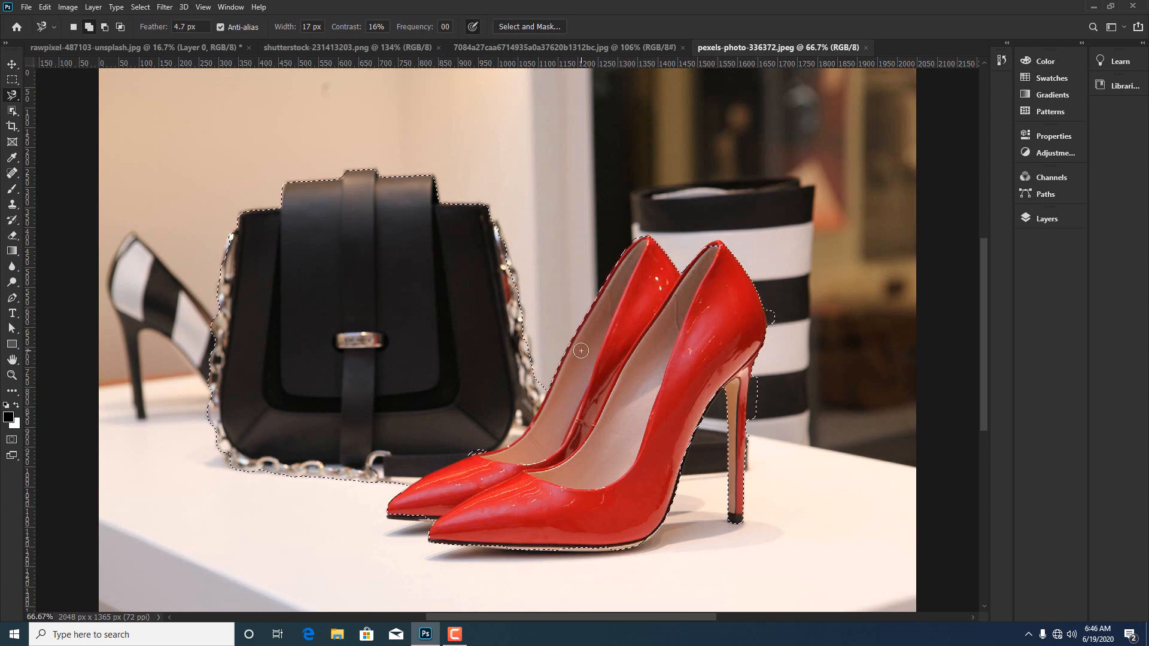
- Deselect the handbag and shoes, and try a Magnetic Lasso frequency of 94 from the heel top of the front red shoe
key(ctrl+d)
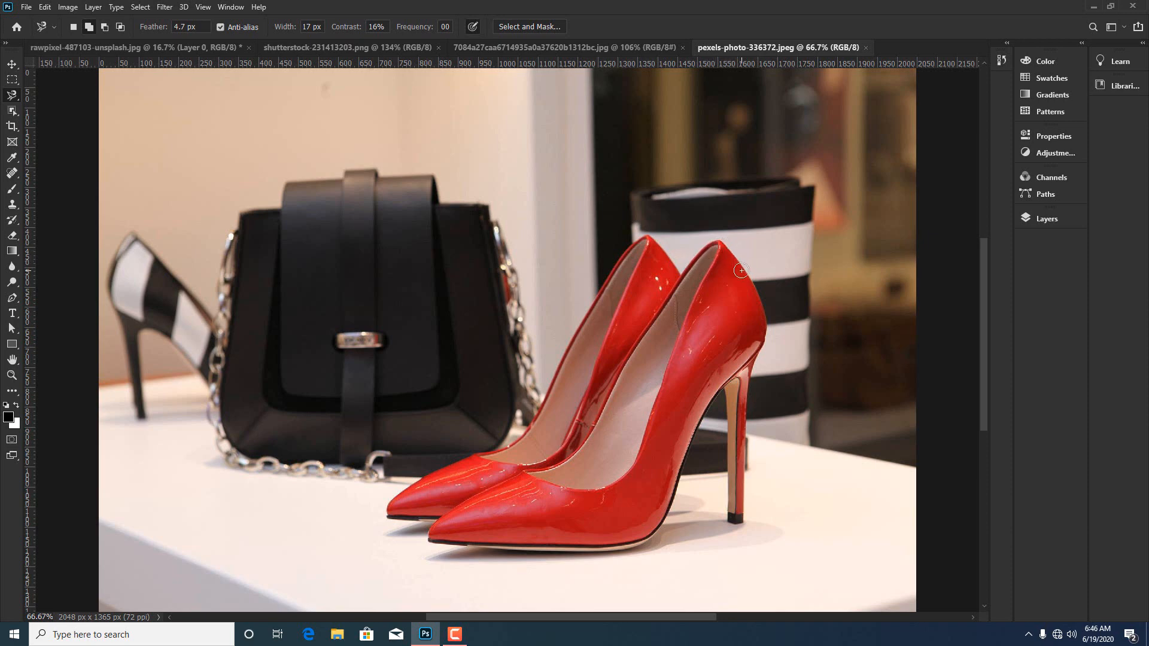
click(421, 30)
text(94)
key(Return)
drag(417, 28, 457, 27)
click(453, 27)
drag(453, 27, 435, 23)
drag(425, 30, 349, 30)
click(721, 243)
click(730, 249)
- Set the Magnetic Lasso frequency to 00, trace a trial selection around the front red shoe's heel, and deselect it
click(444, 26)
text(00)
click(719, 240)
mouse_move(751, 424)
mouse_down()
mouse_move(747, 506)
mouse_move(743, 525)
mouse_move(729, 525)
mouse_move(727, 388)
mouse_move(707, 424)
mouse_move(733, 292)
mouse_move(720, 236)
mouse_move(715, 467)
mouse_move(737, 408)
mouse_move(713, 384)
mouse_up()
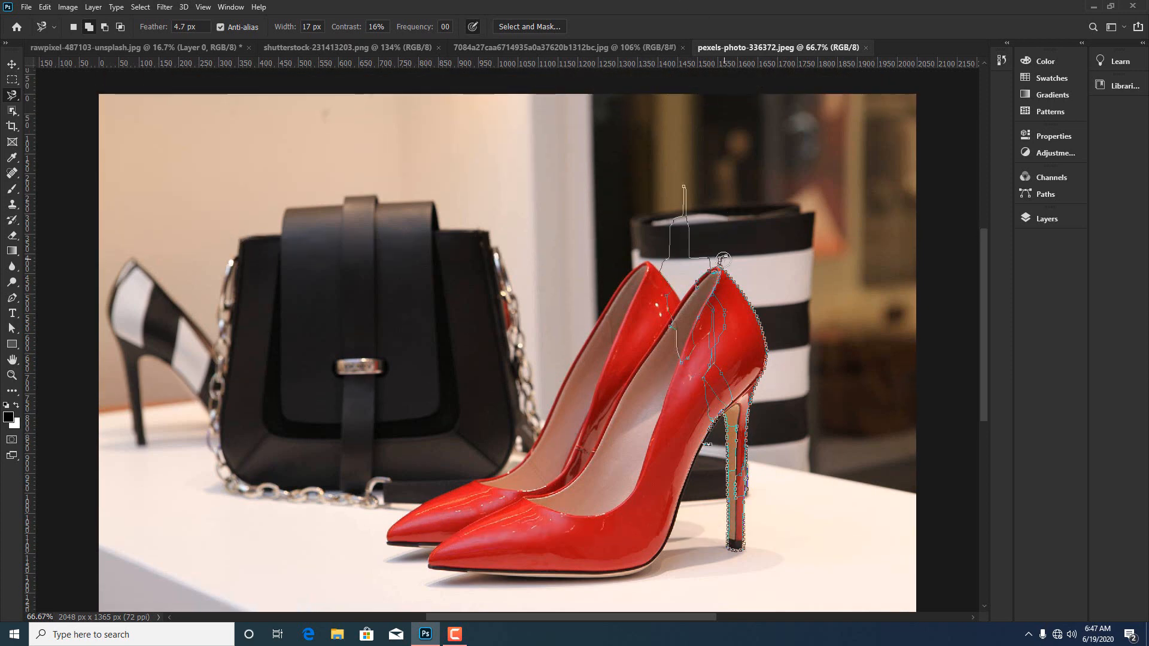
click(722, 258)
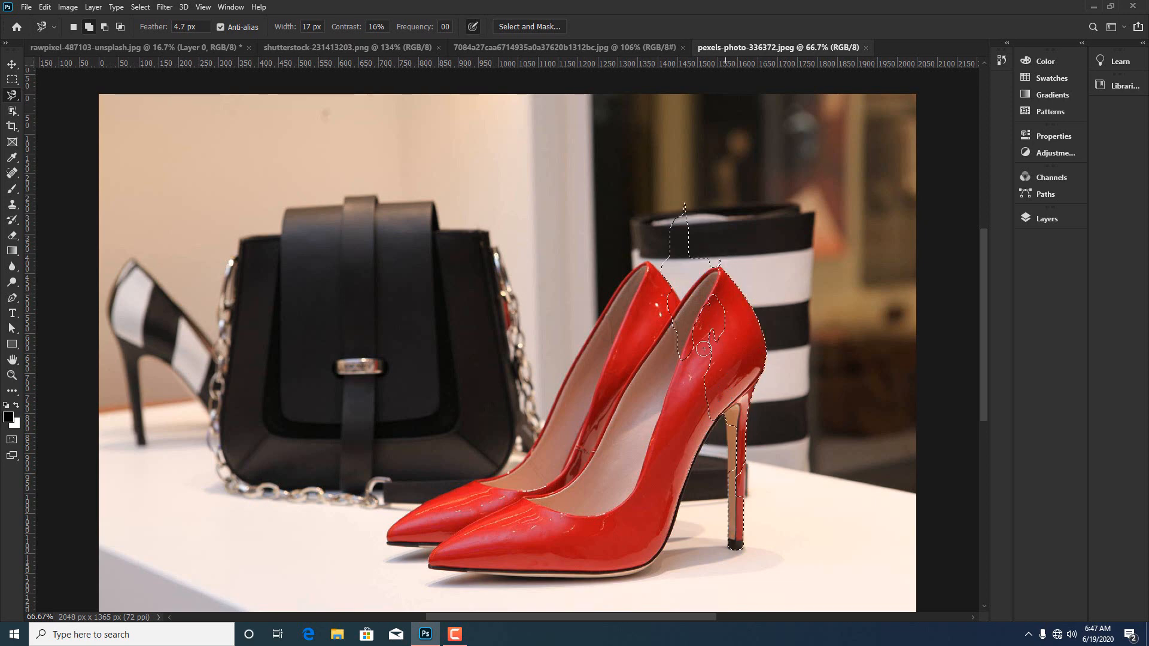
key(ctrl+d)
- Review the lasso and marquee tool variants and the Rectangular Marquee's style choices
right_click(15, 97)
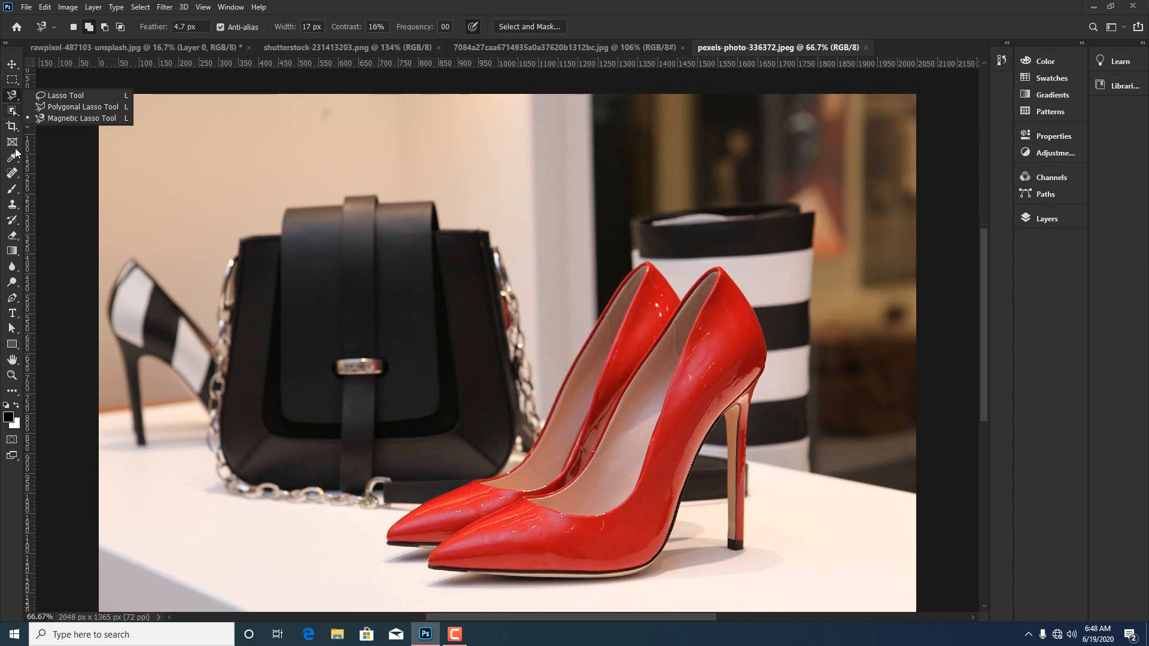
click(12, 80)
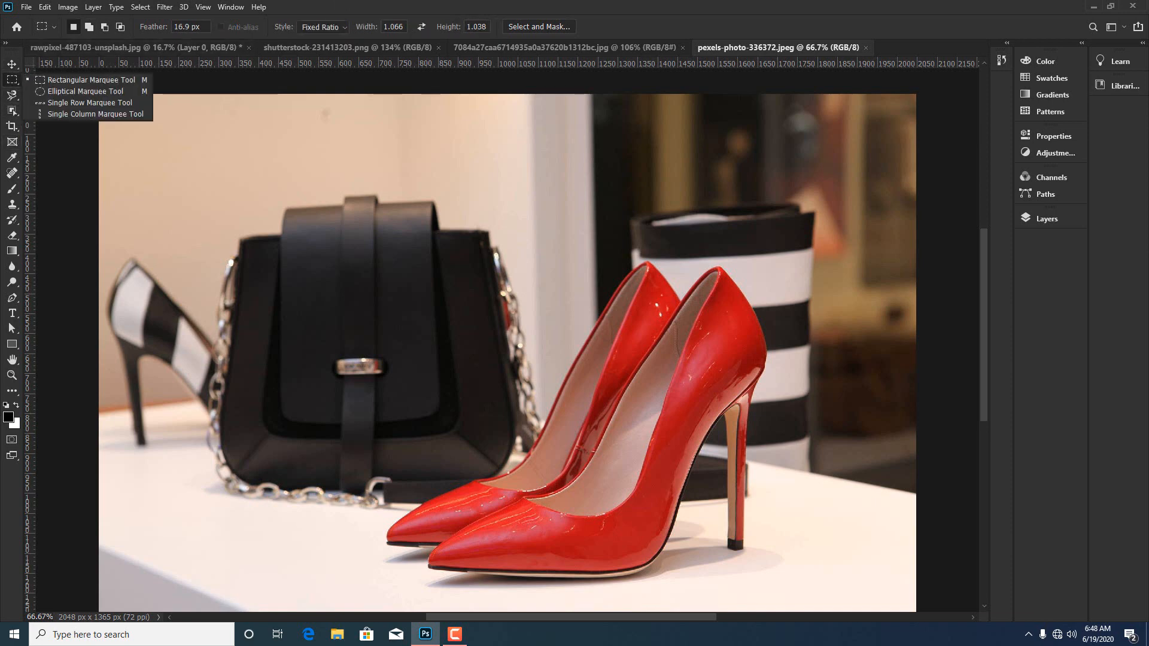
click(355, 3)
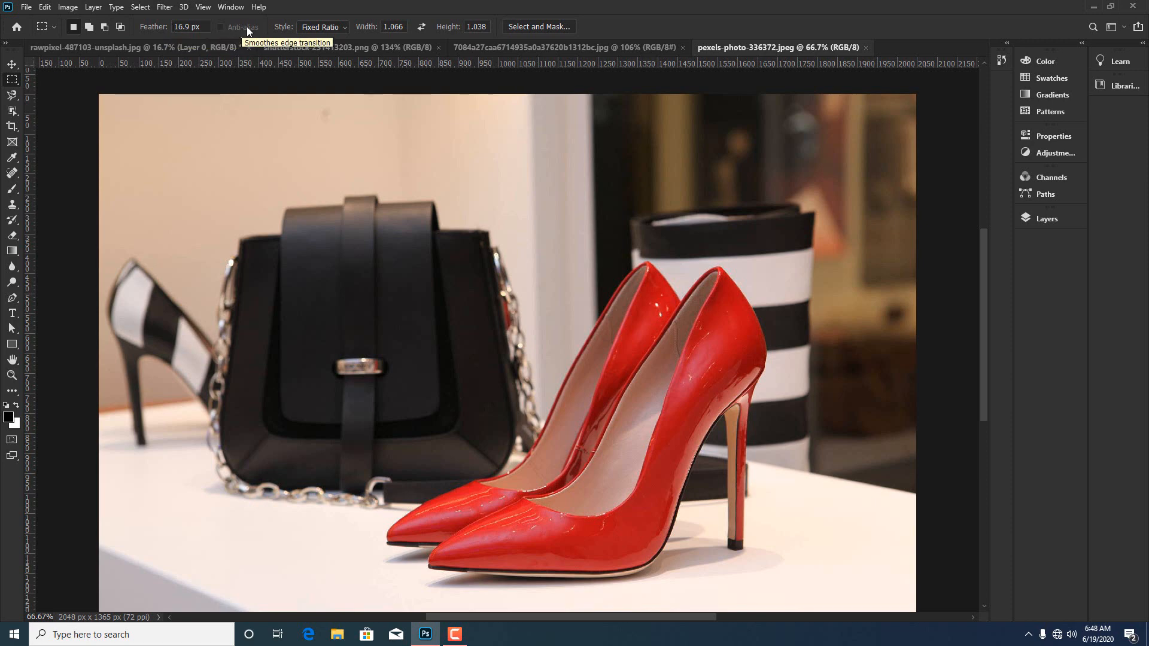
click(344, 27)
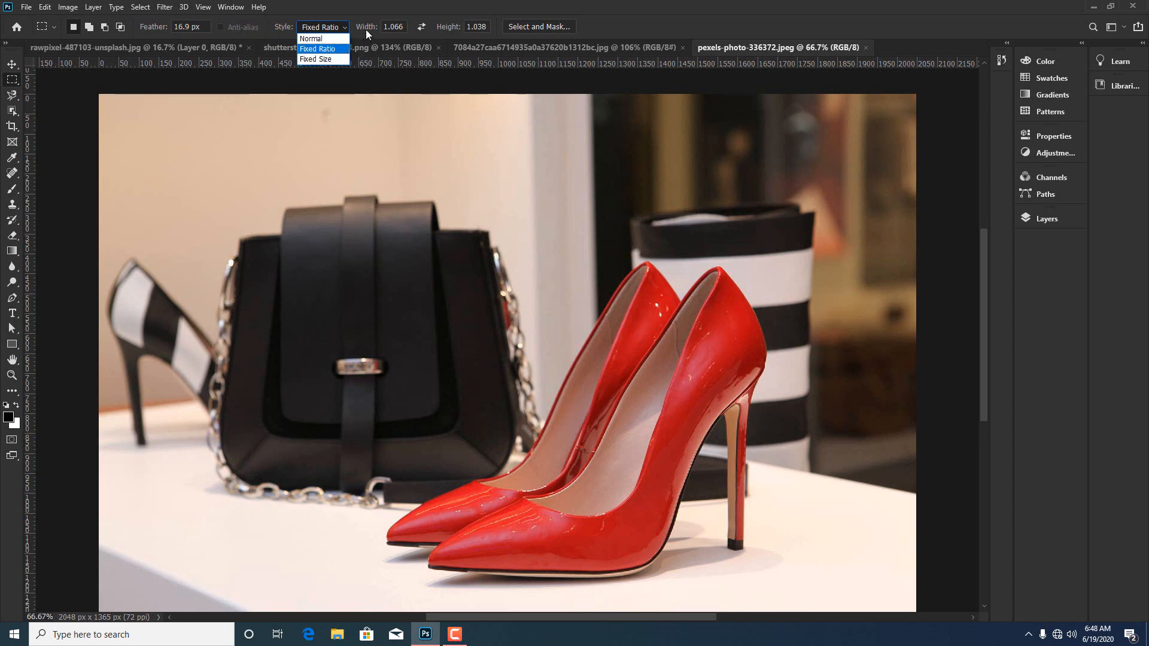
- Draw a freehand Lasso selection along the outer edge of the rear red shoe, and deselect it
click(16, 95)
click(16, 95)
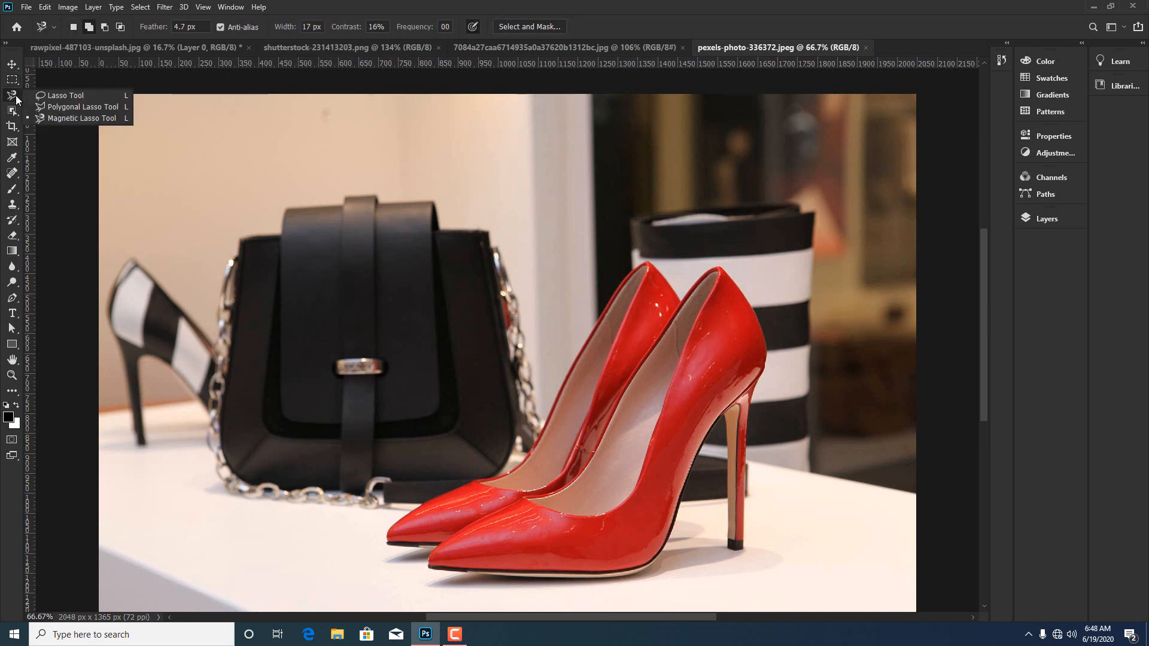
click(75, 96)
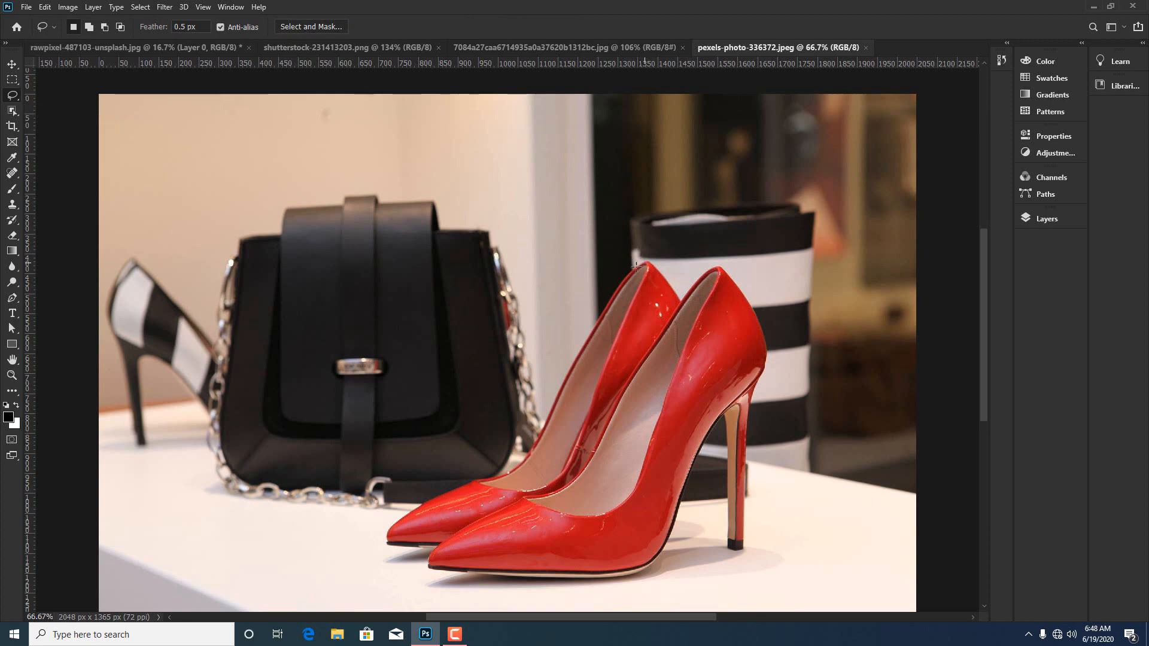
mouse_move(636, 266)
mouse_down()
mouse_move(558, 386)
mouse_move(644, 265)
mouse_up()
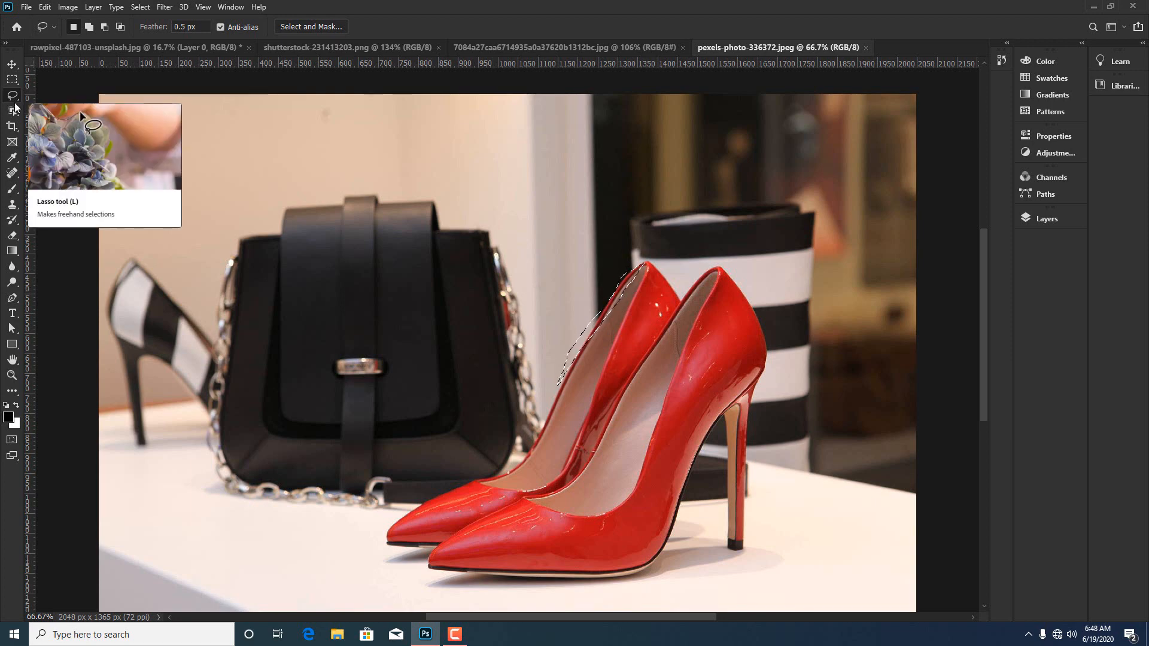
key(ctrl+d)
- Choose the Polygonal Lasso tool and look through the bangles, frames and building photos
right_click(13, 96)
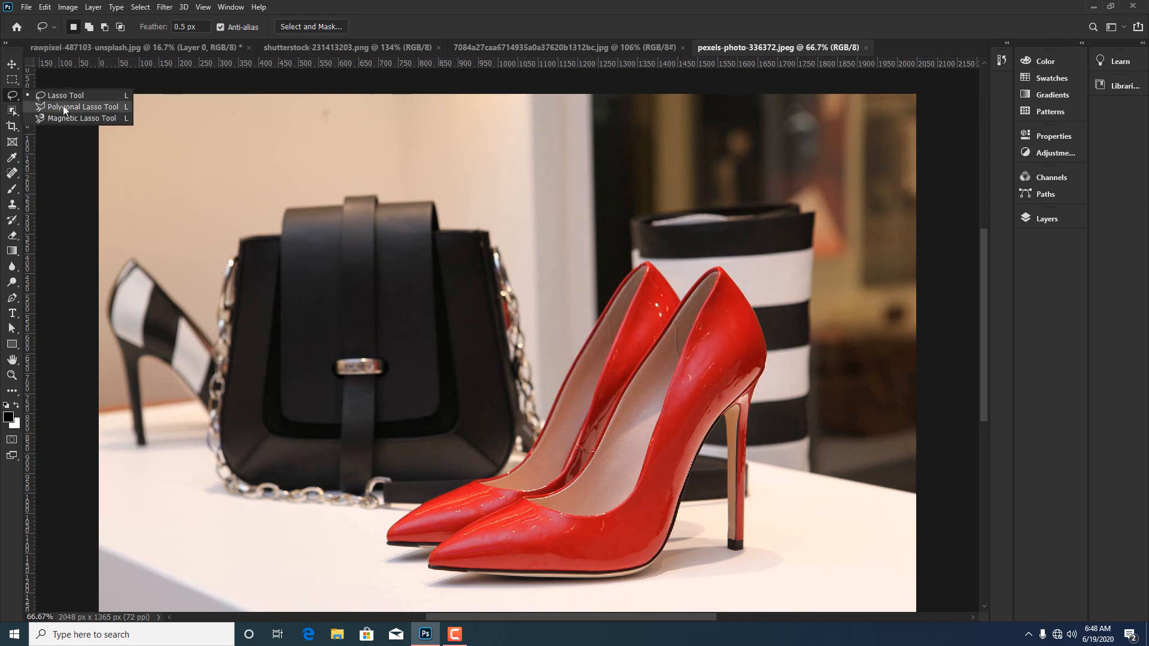
click(65, 107)
click(310, 46)
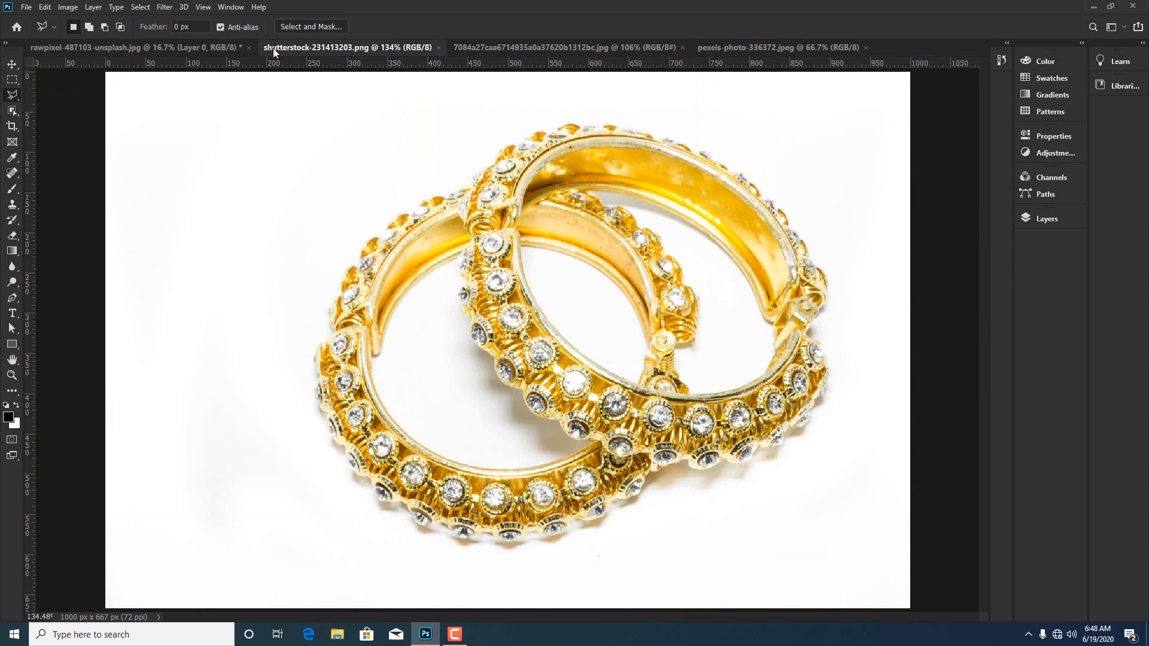
click(190, 45)
click(512, 45)
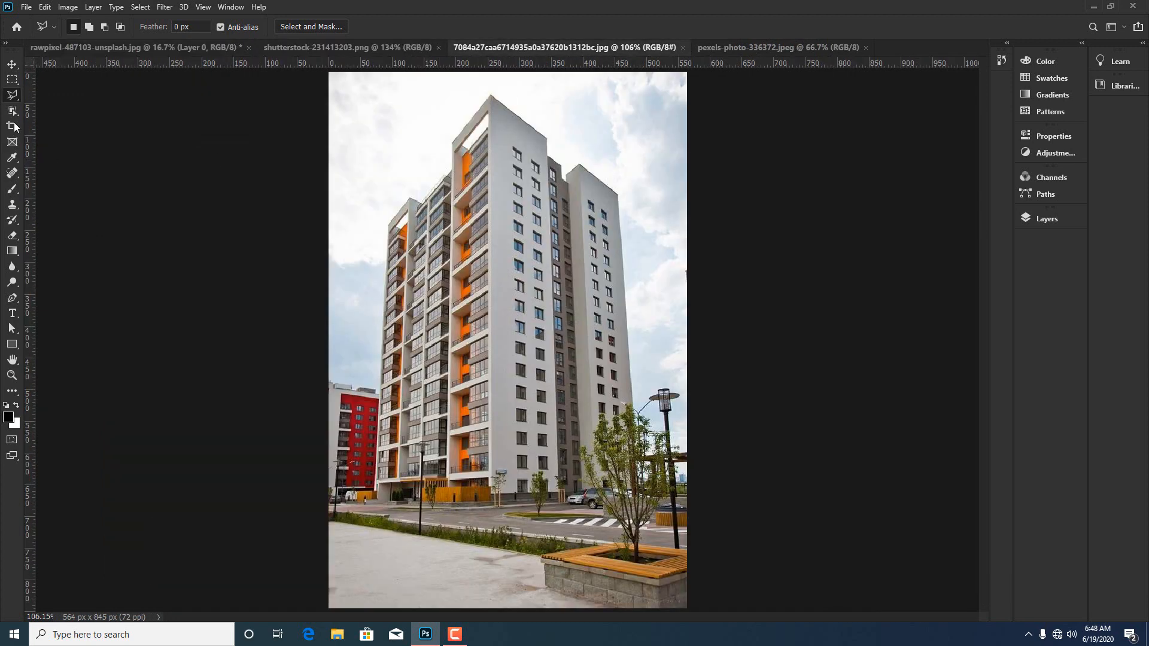
- Choose the Magnetic Lasso tool and return to the photo of the handbag and red shoes
right_click(17, 96)
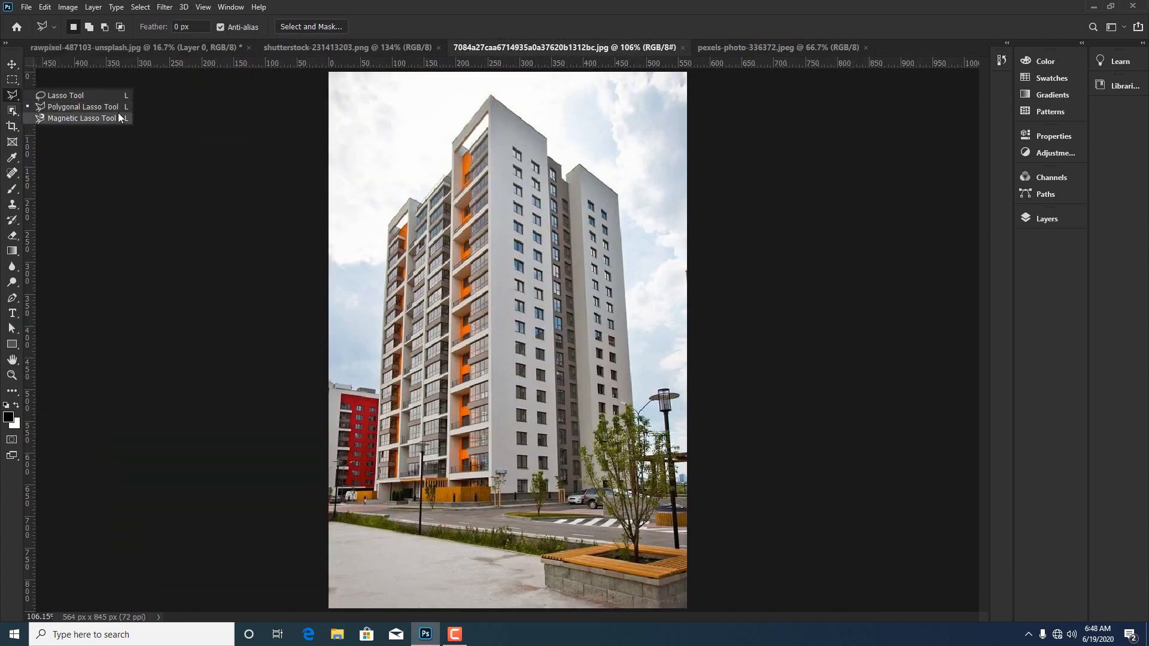
click(73, 118)
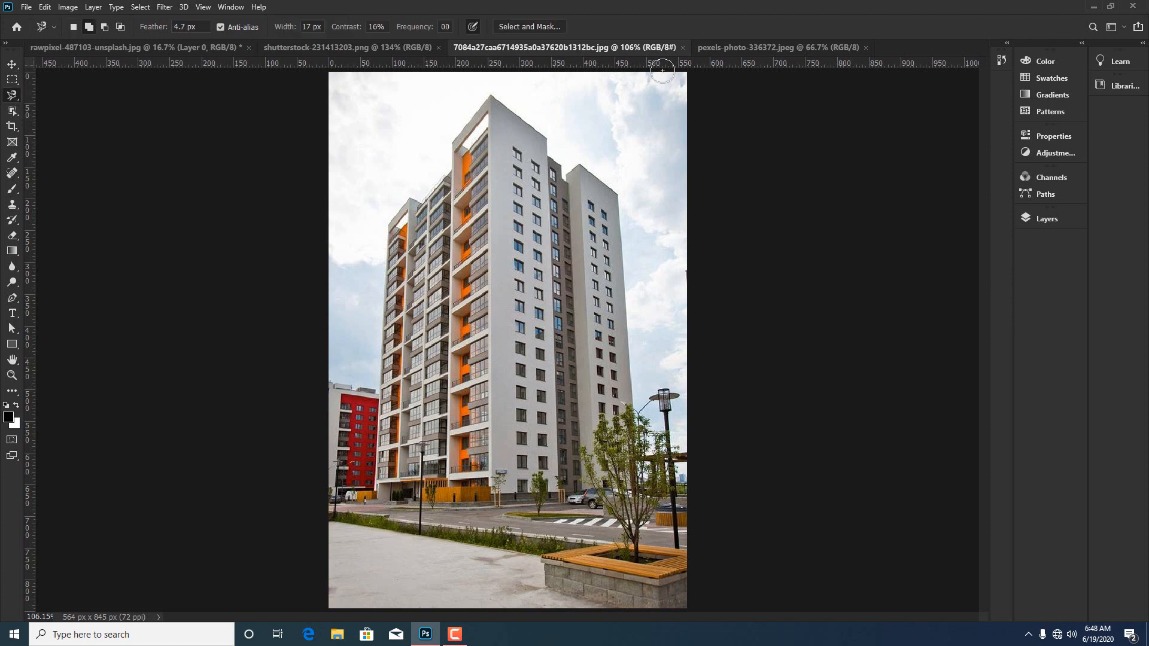
click(716, 49)
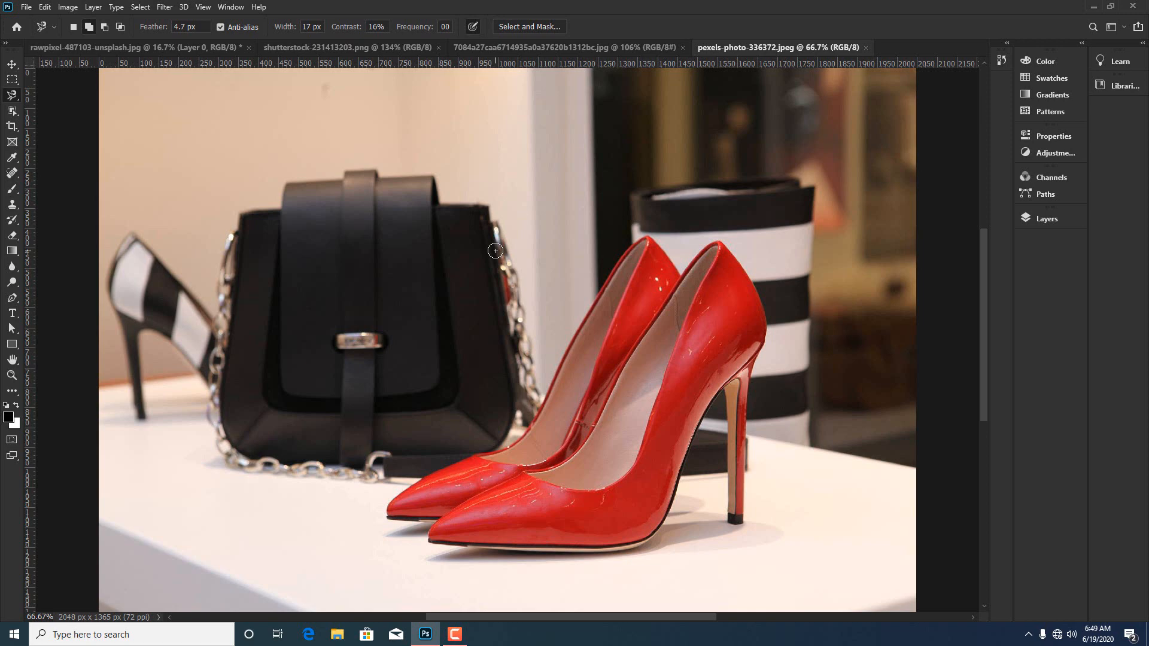
right_click(13, 98)
click(72, 119)
right_click(889, 50)
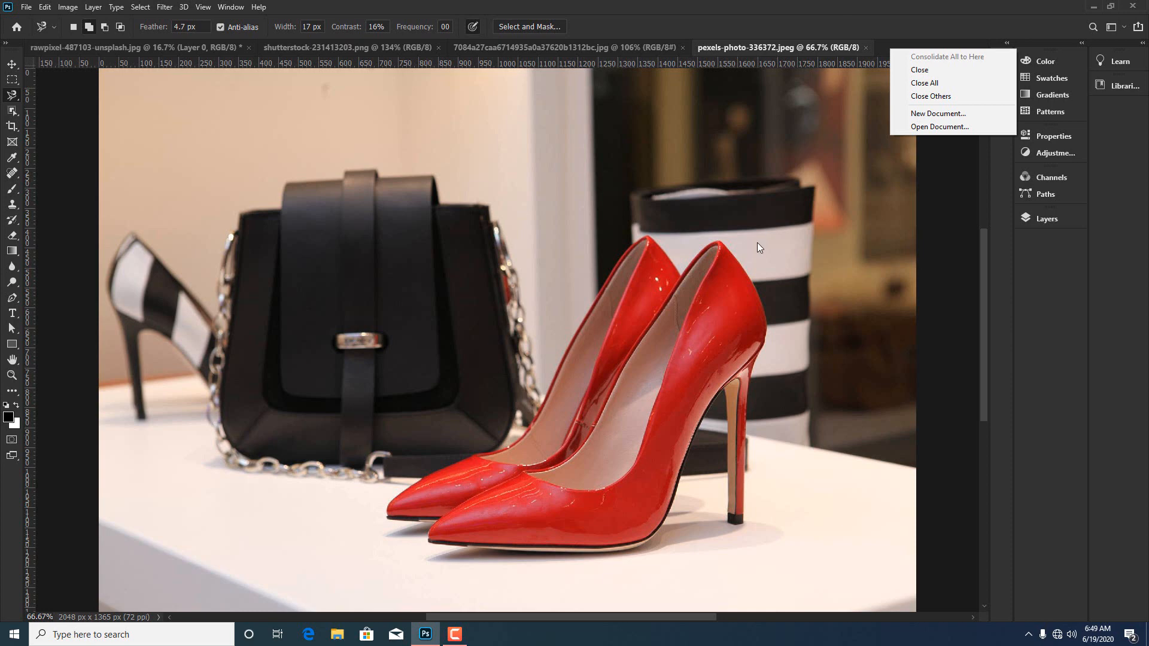
click(755, 4)
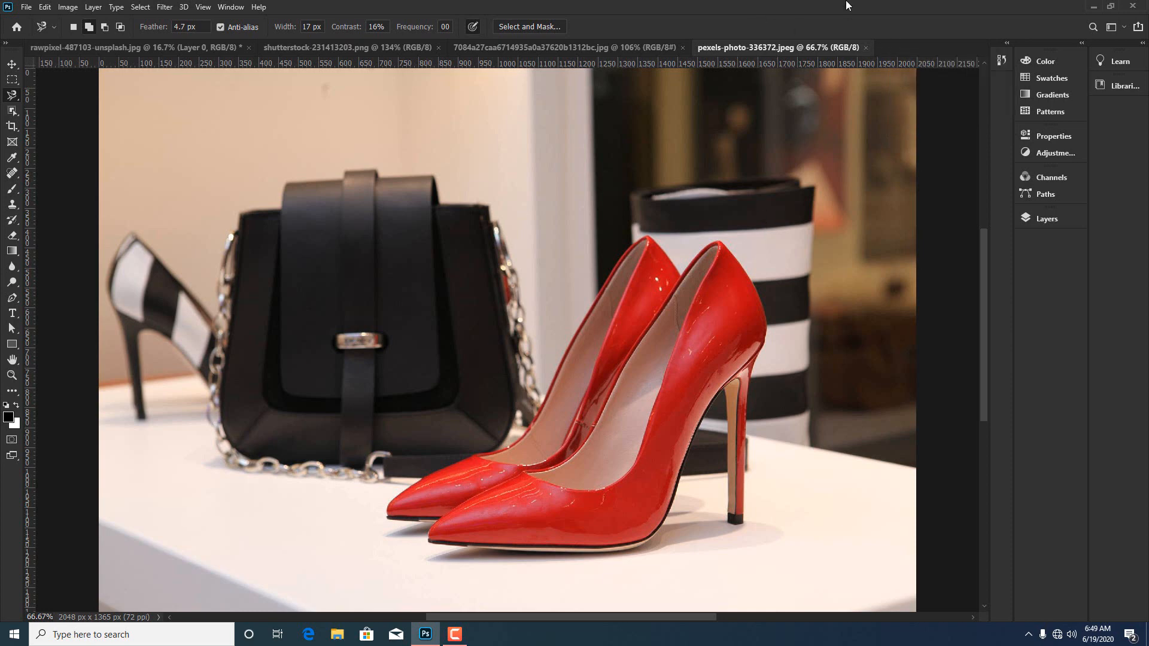